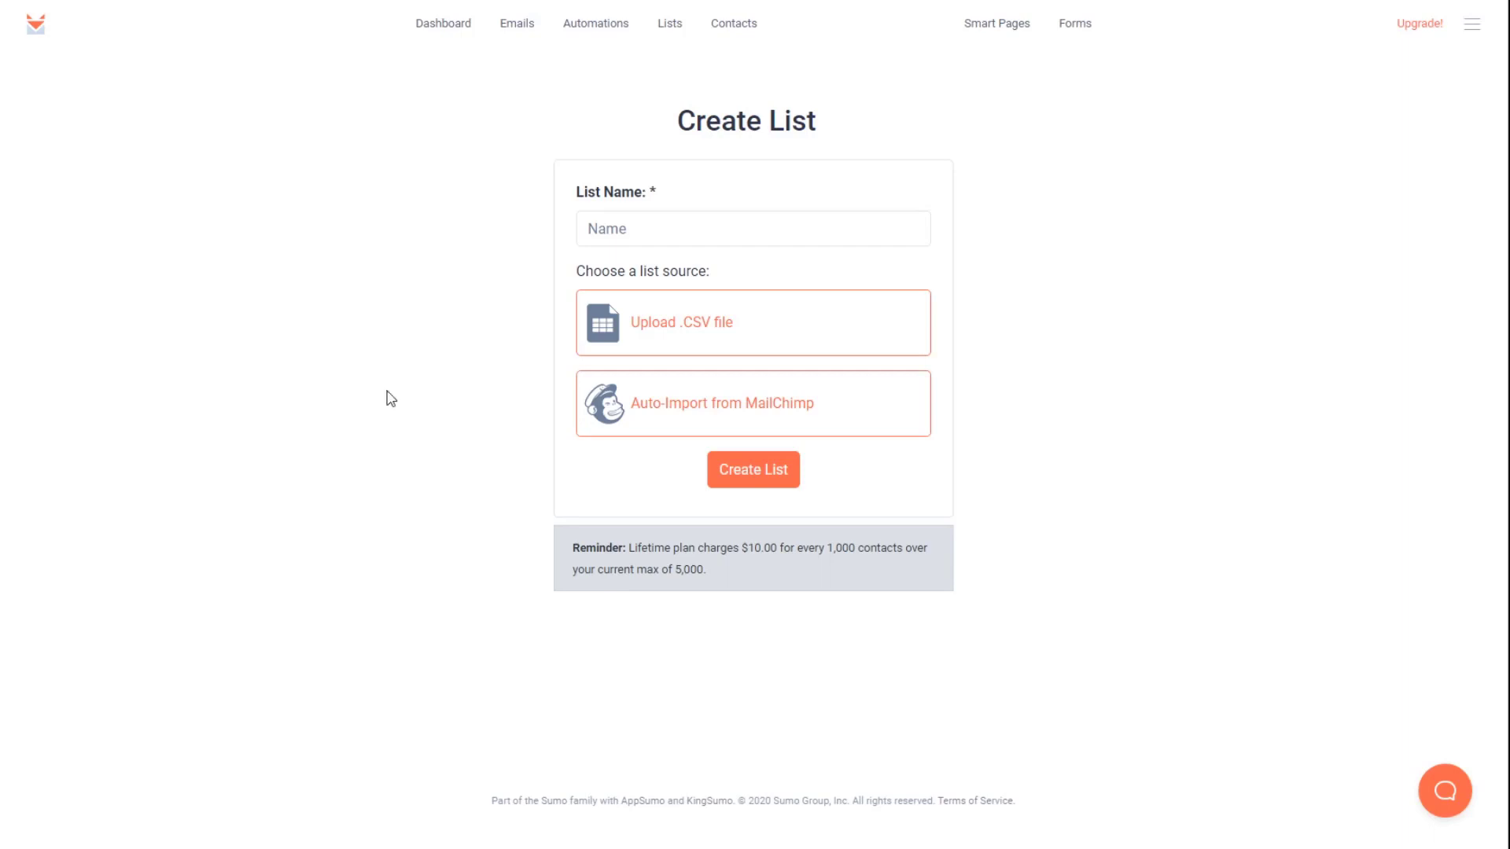
Step: Enter 'Test Product - Customers' as the new list's name
{"action": "left_click", "coordinate": [656, 233]}
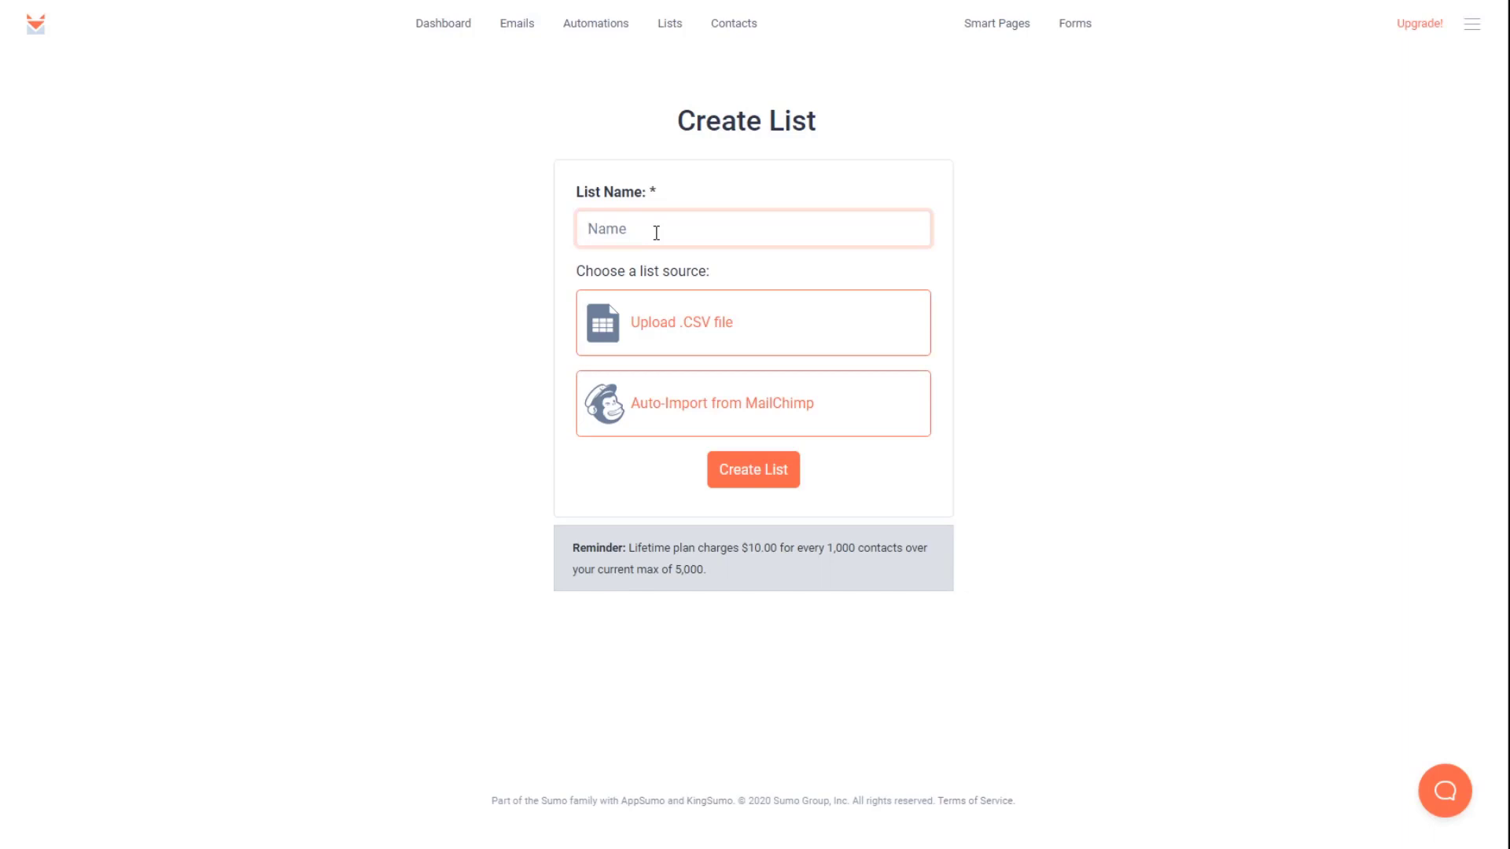
{"action": "type", "text": "Test Product - Customers"}
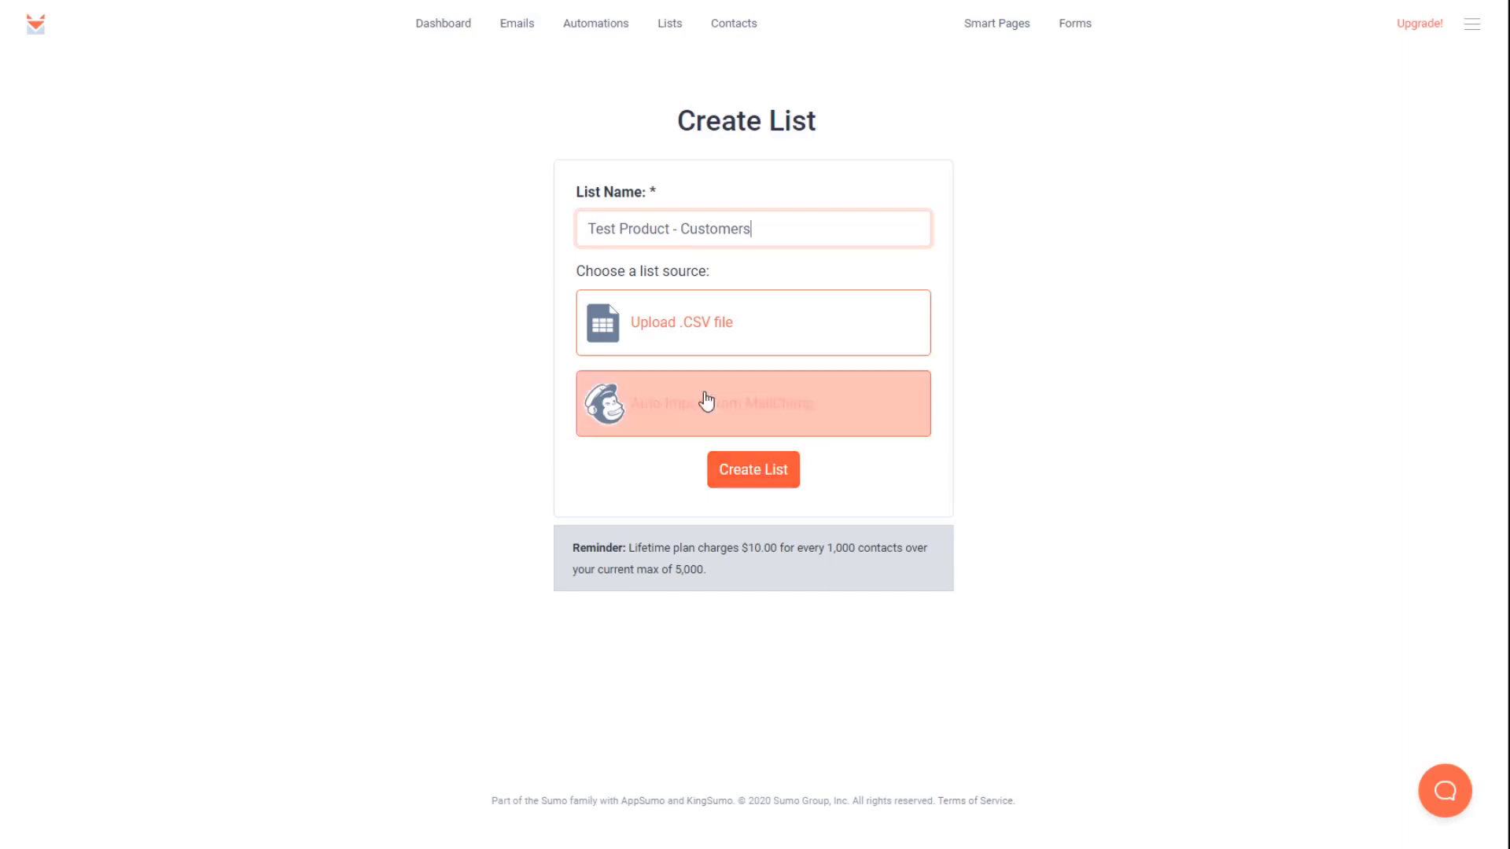
Step: Create a signup form named 'Test Product - Customers' that also collects first and last names
{"action": "left_click", "coordinate": [1073, 26]}
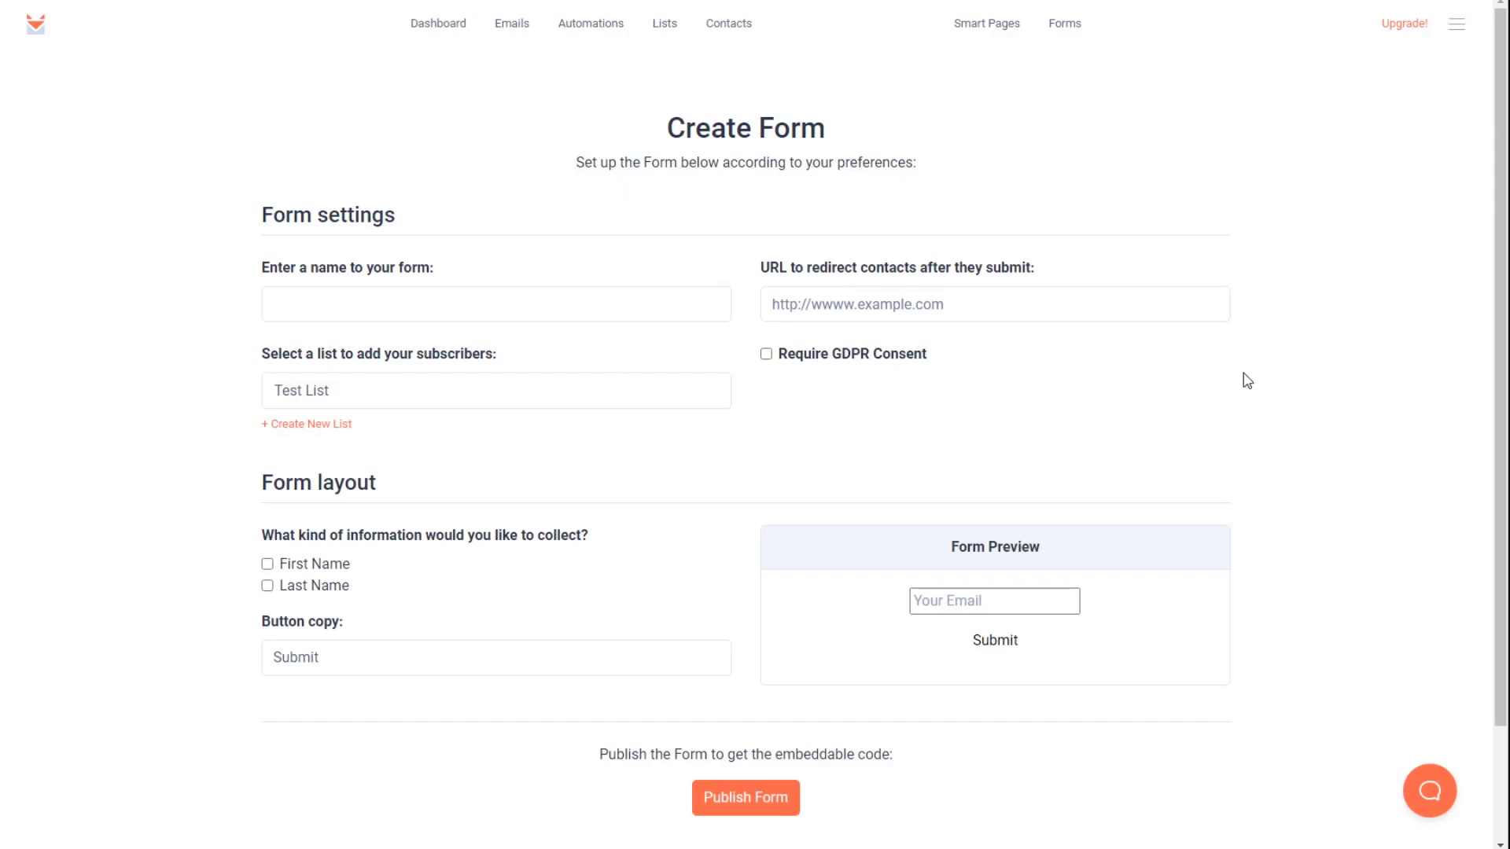
{"action": "left_click", "coordinate": [467, 306]}
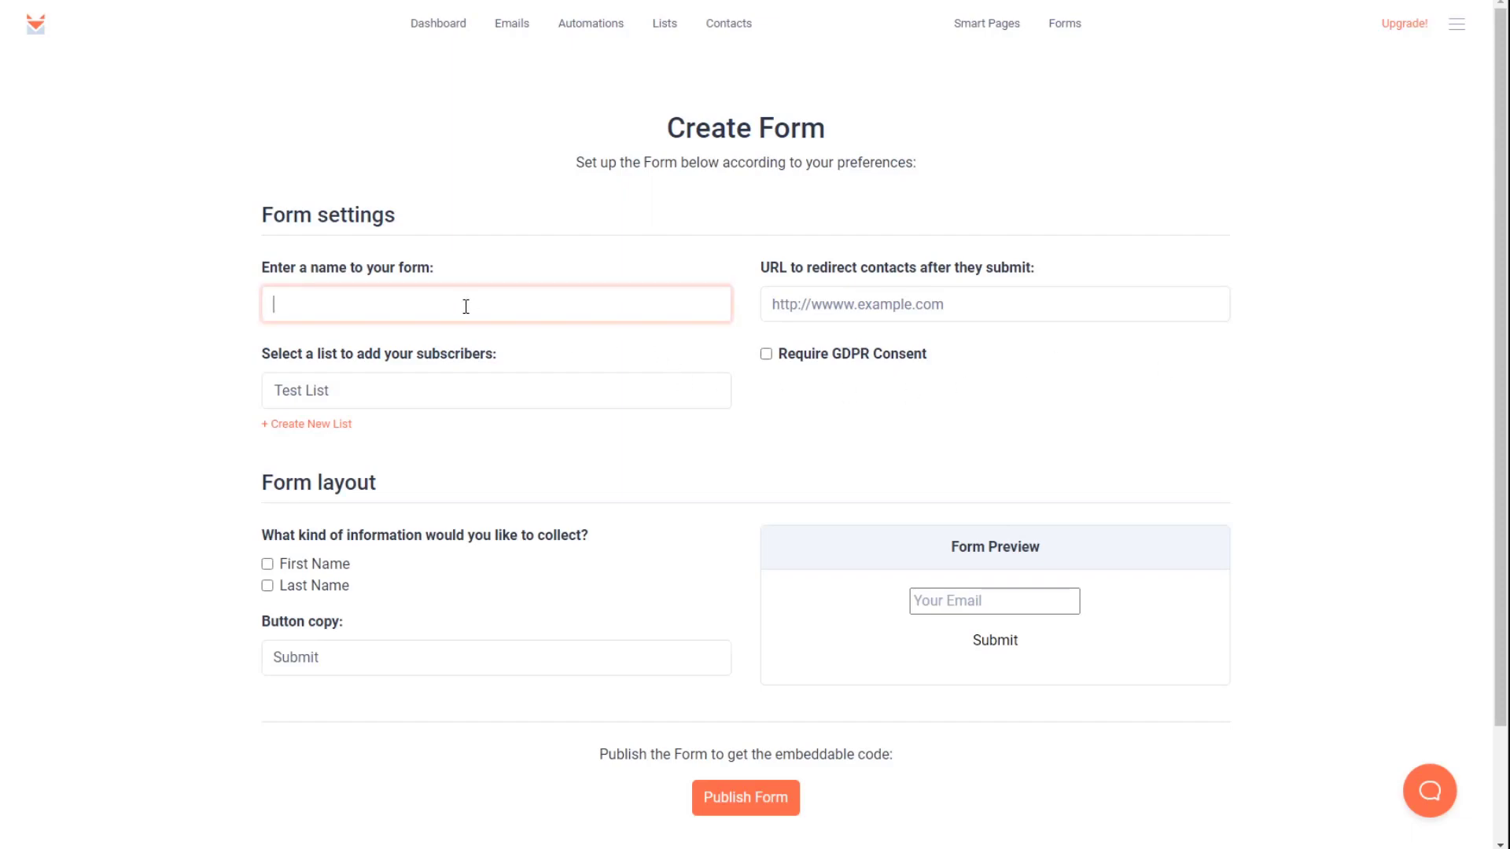
{"action": "type", "text": "Test Product - Customers"}
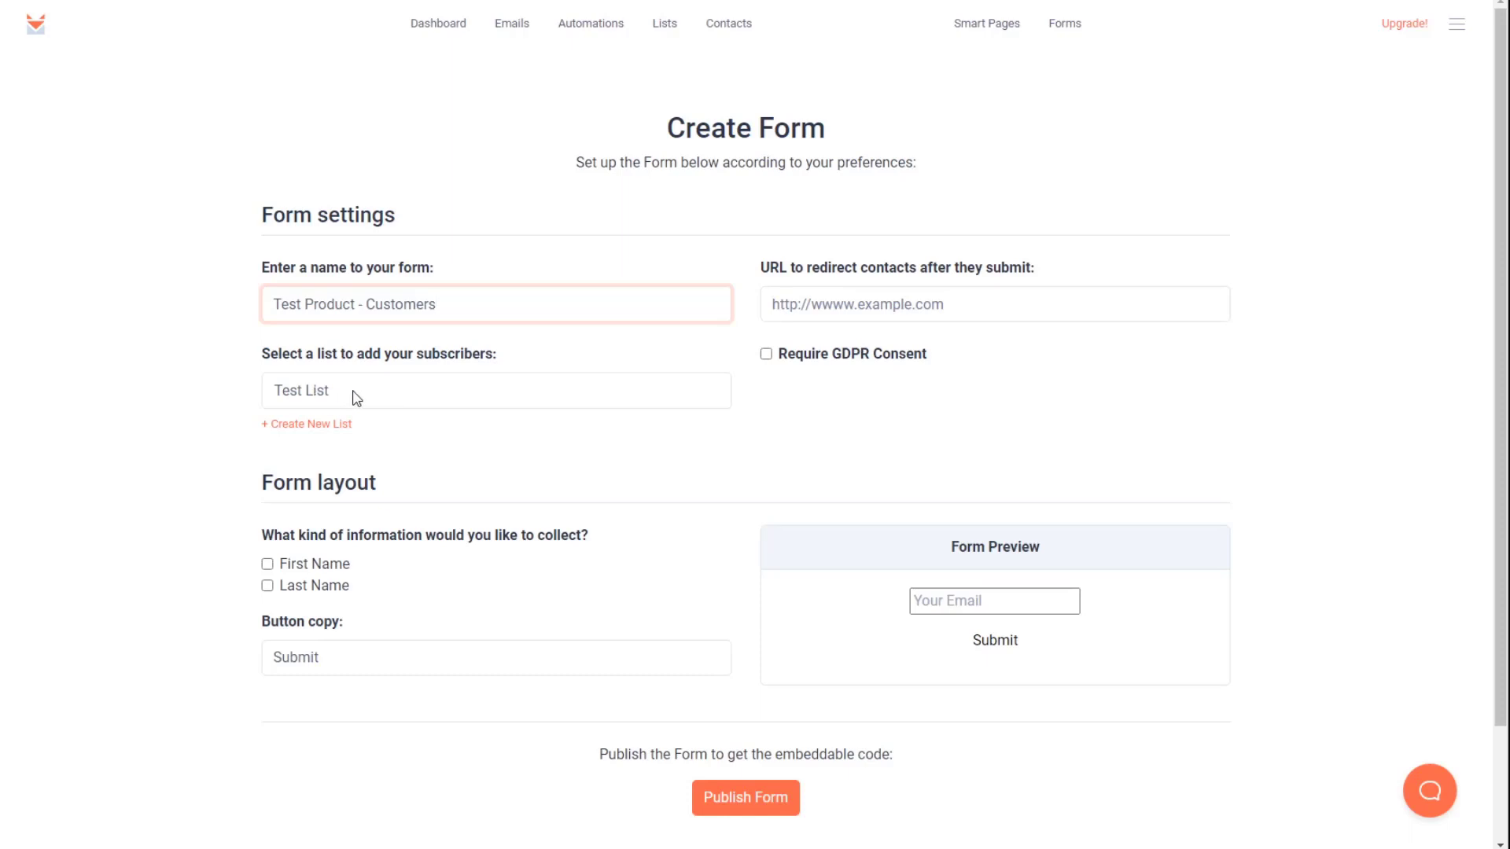
{"action": "left_click", "coordinate": [197, 423]}
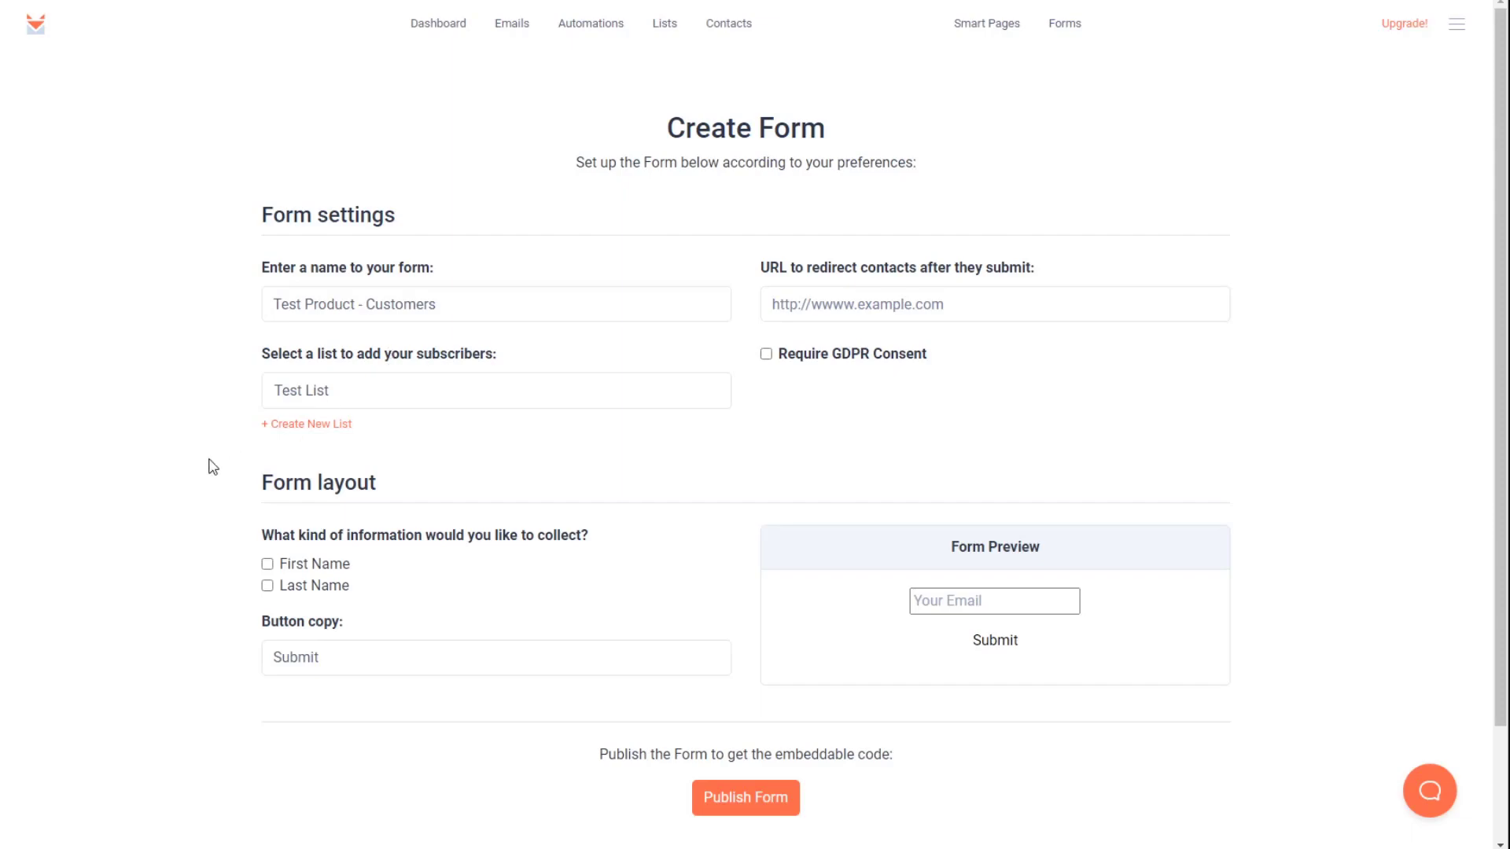
{"action": "left_click", "coordinate": [268, 564]}
{"action": "left_click", "coordinate": [267, 586]}
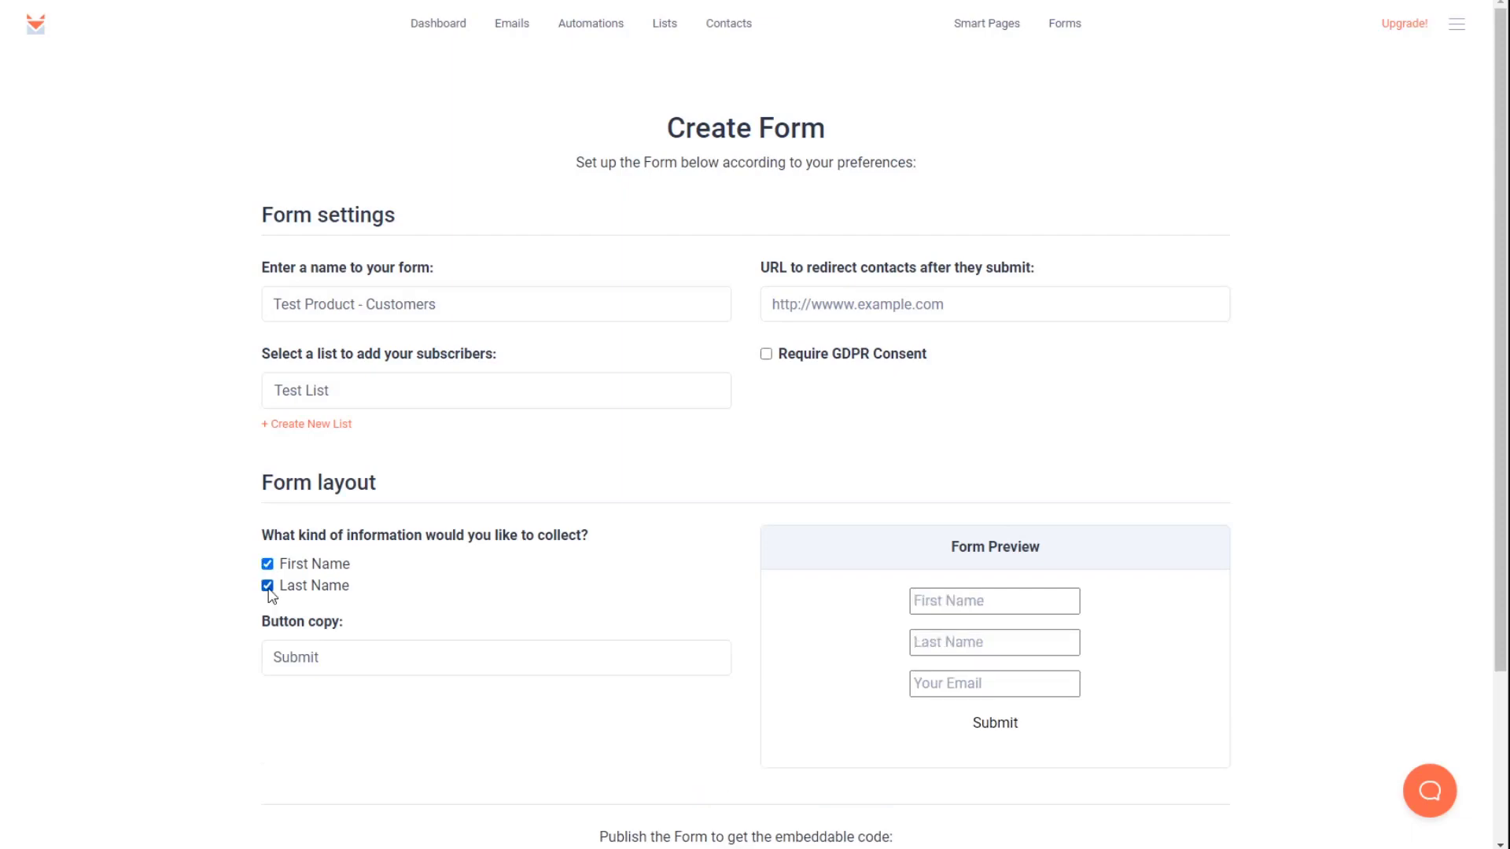
{"action": "scroll", "coordinate": [198, 621], "scroll_direction": "down", "scroll_amount": 1}
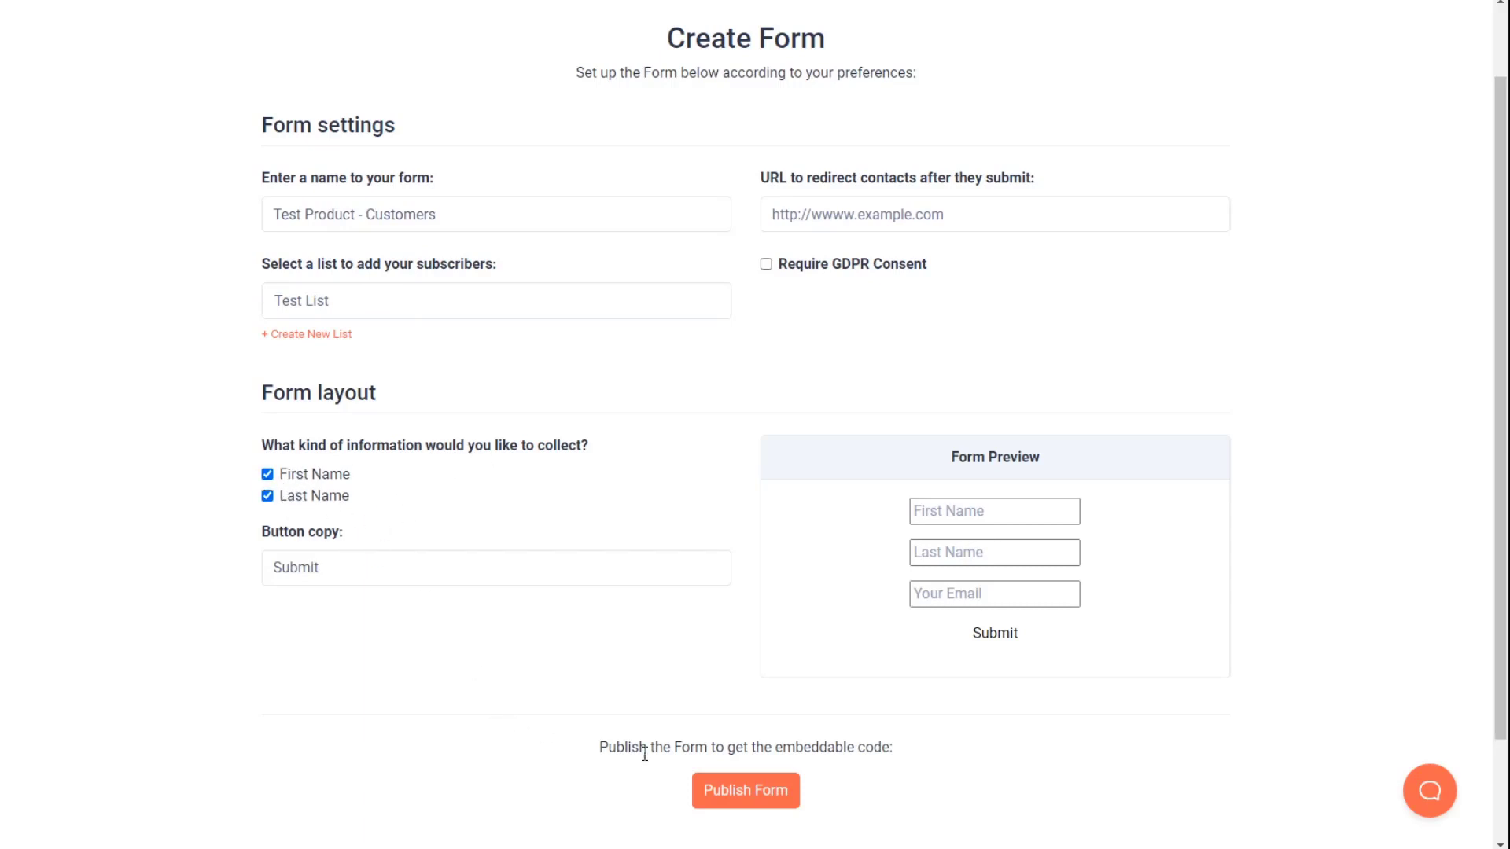
Step: Publish the form, copy its embed code, and return to ThriveCart's behavior rules
{"action": "left_click", "coordinate": [742, 792]}
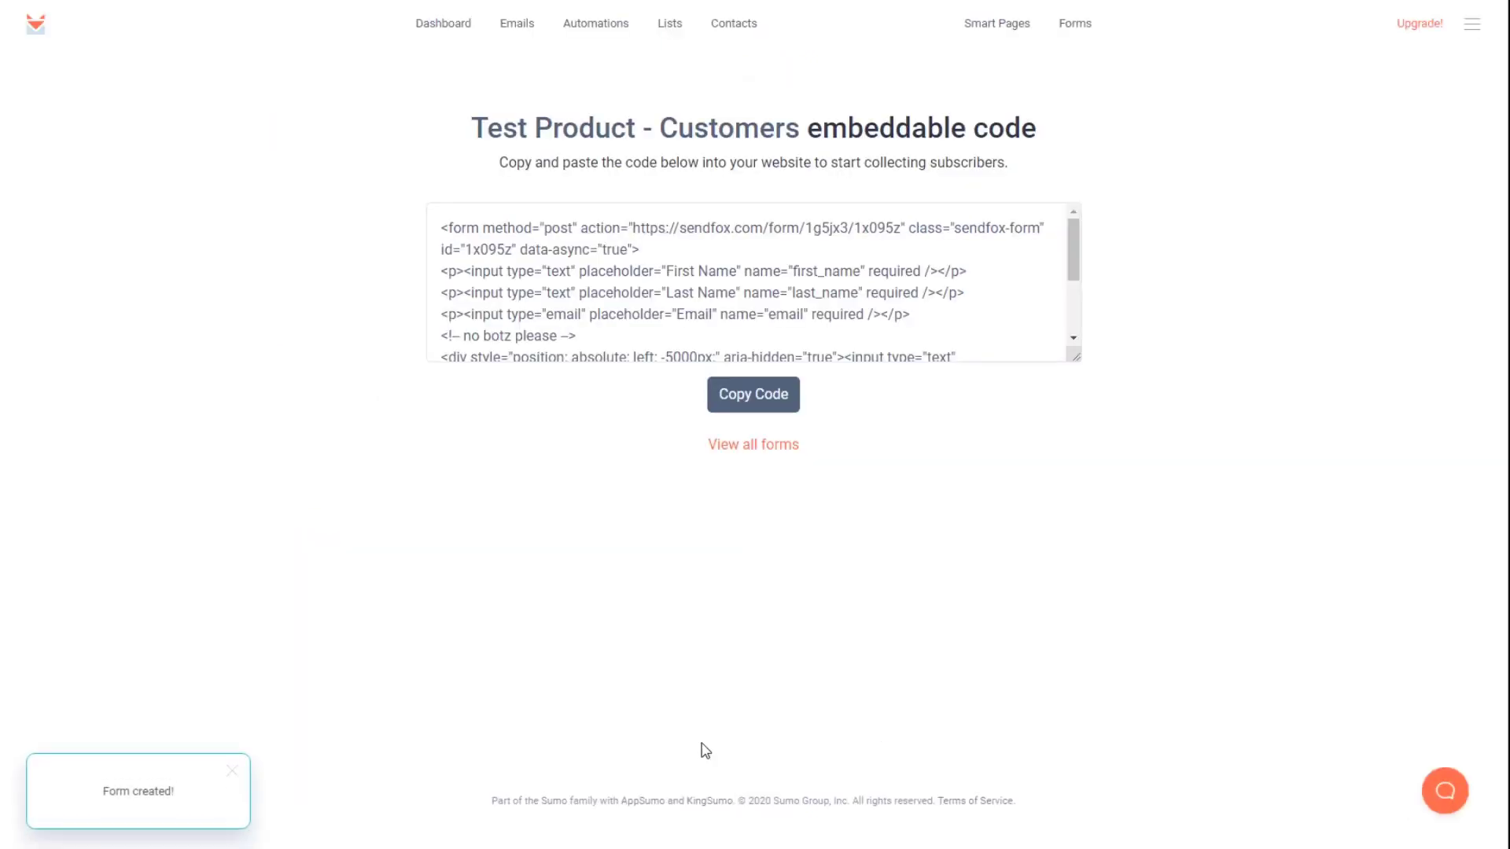
{"action": "left_click", "coordinate": [752, 399]}
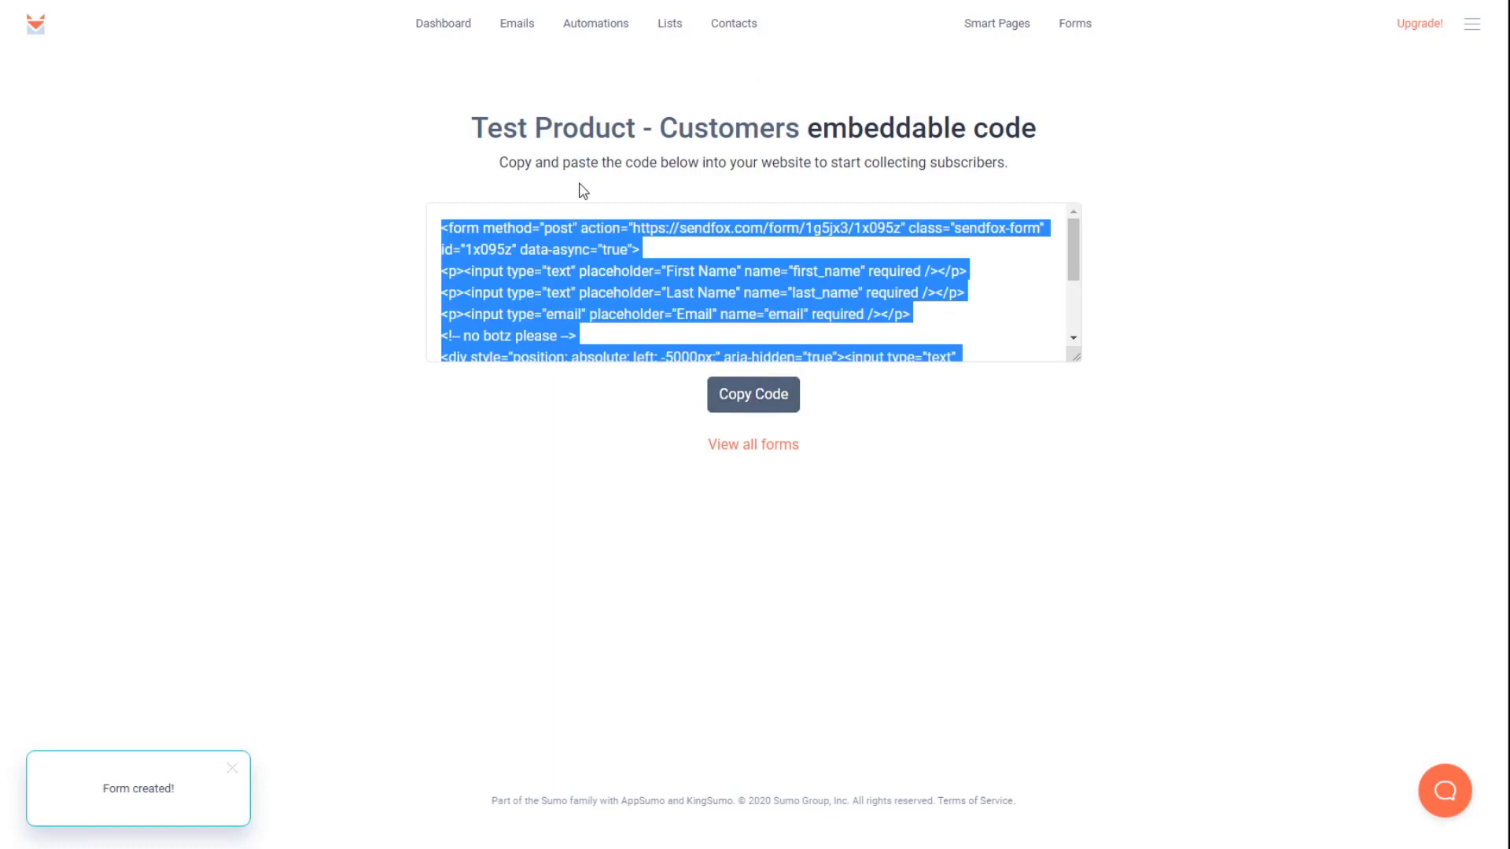
{"action": "key", "text": "ctrl+Tab"}
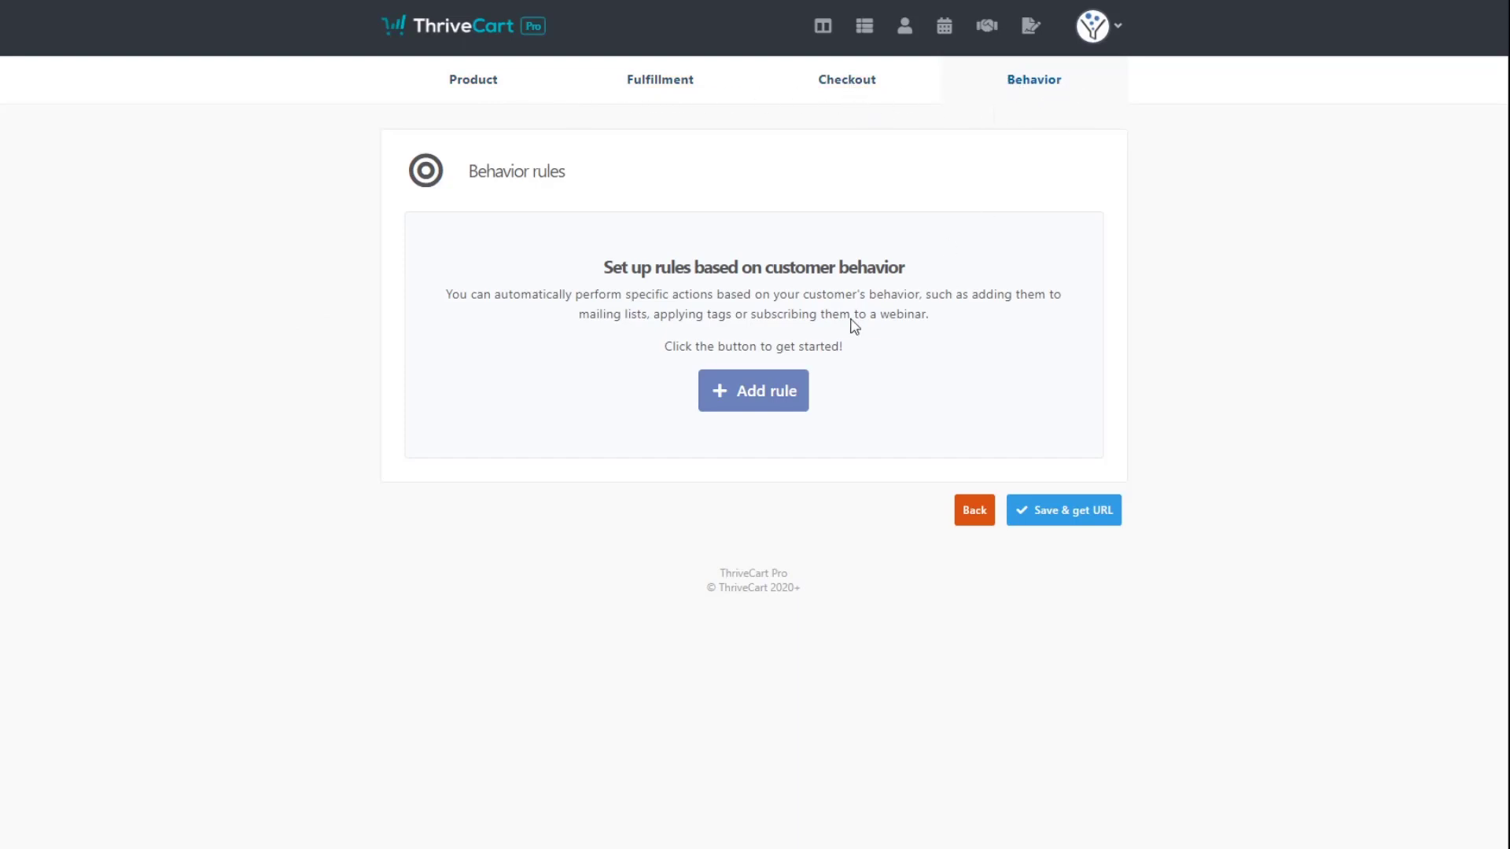
Step: Add a ThriveCart on-purchase rule that submits the pasted SendFox form HTML, and save it
{"action": "left_click", "coordinate": [773, 402]}
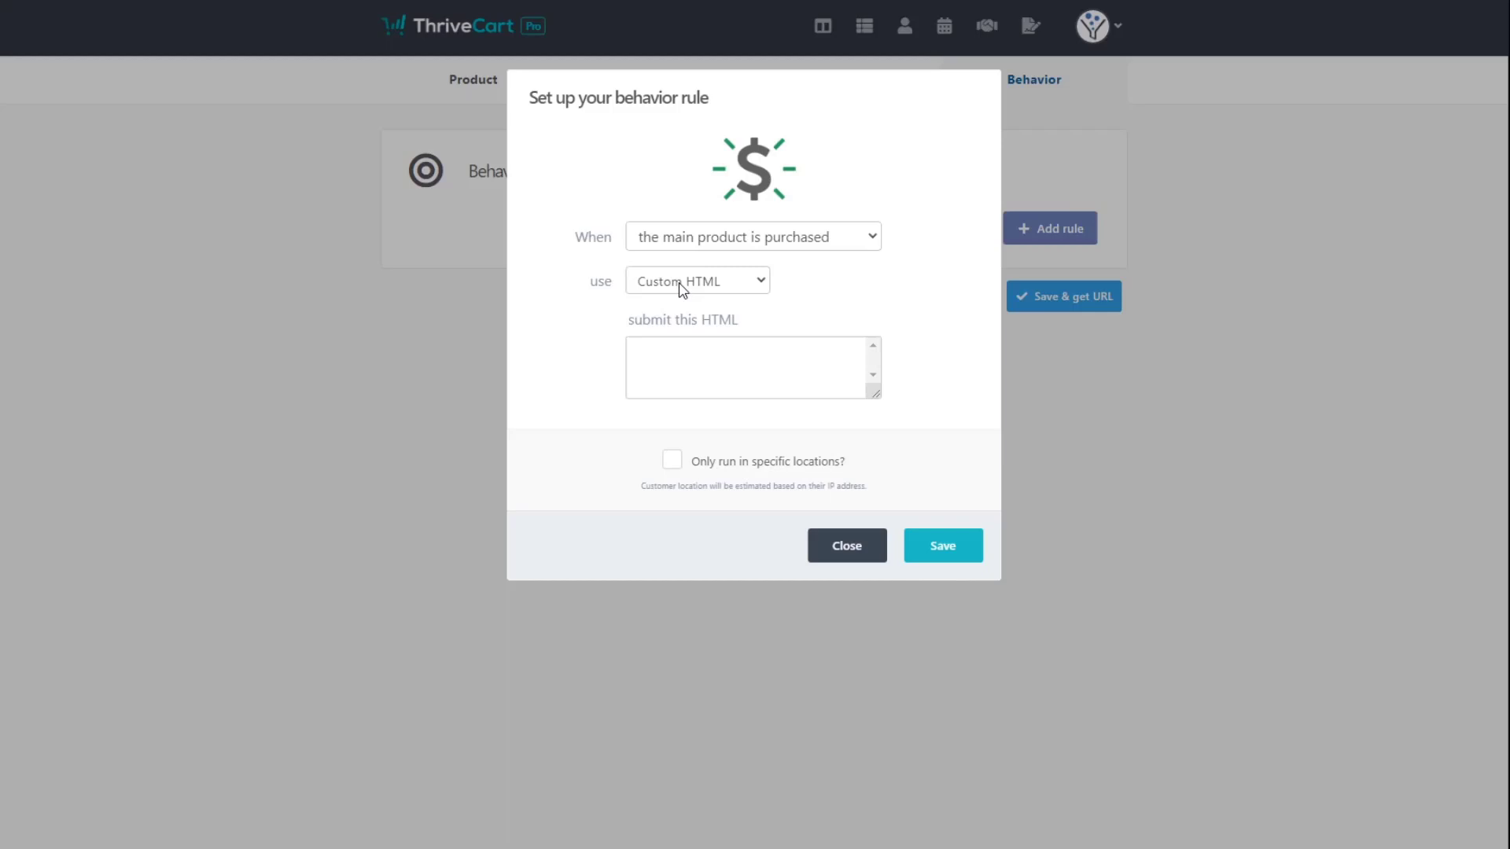
{"action": "left_click", "coordinate": [708, 370]}
{"action": "key", "text": "ctrl+v"}
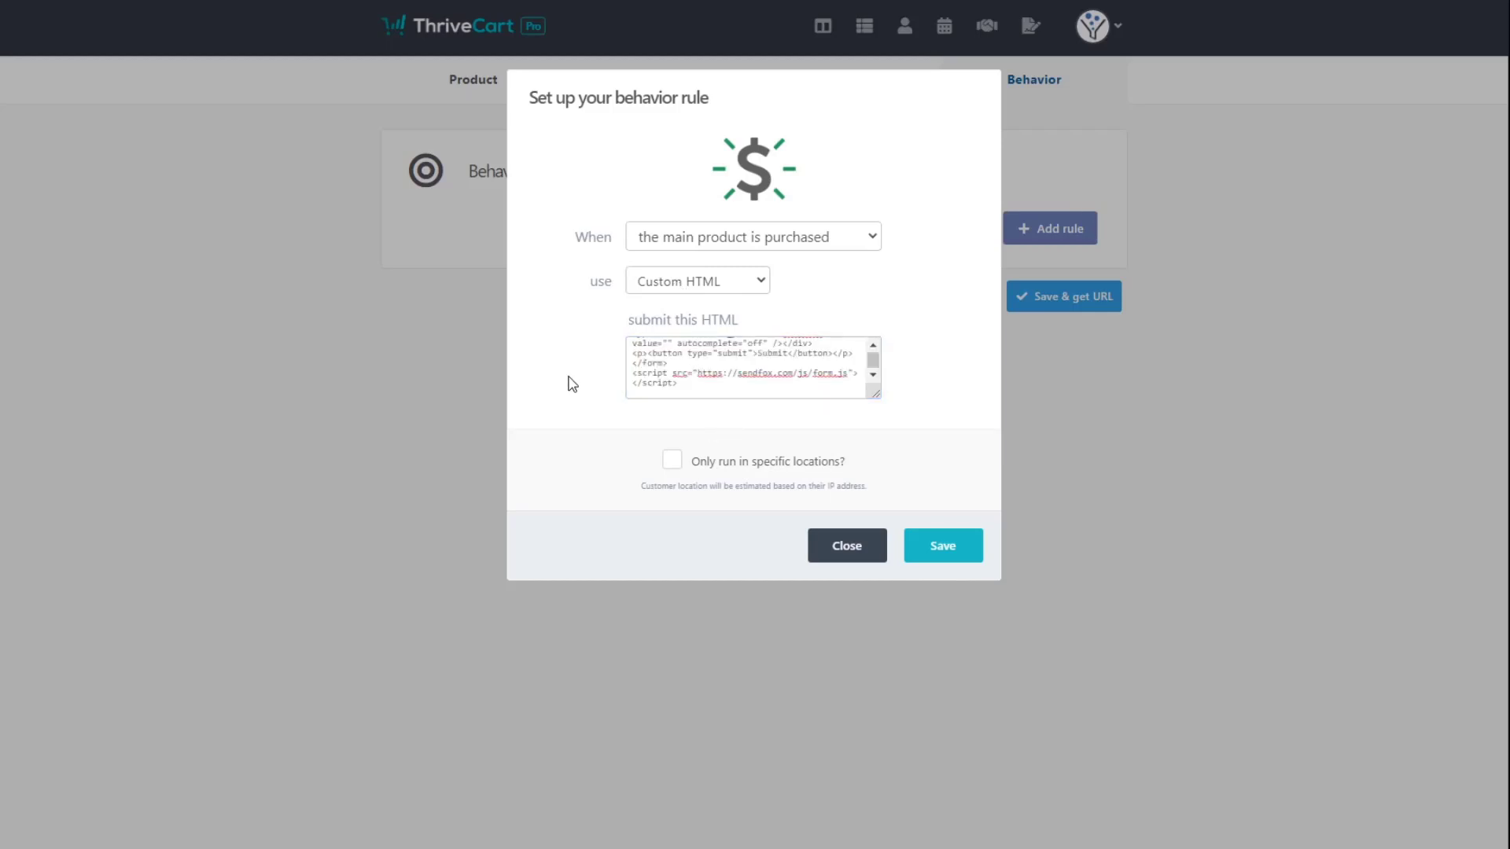
{"action": "left_click", "coordinate": [941, 558]}
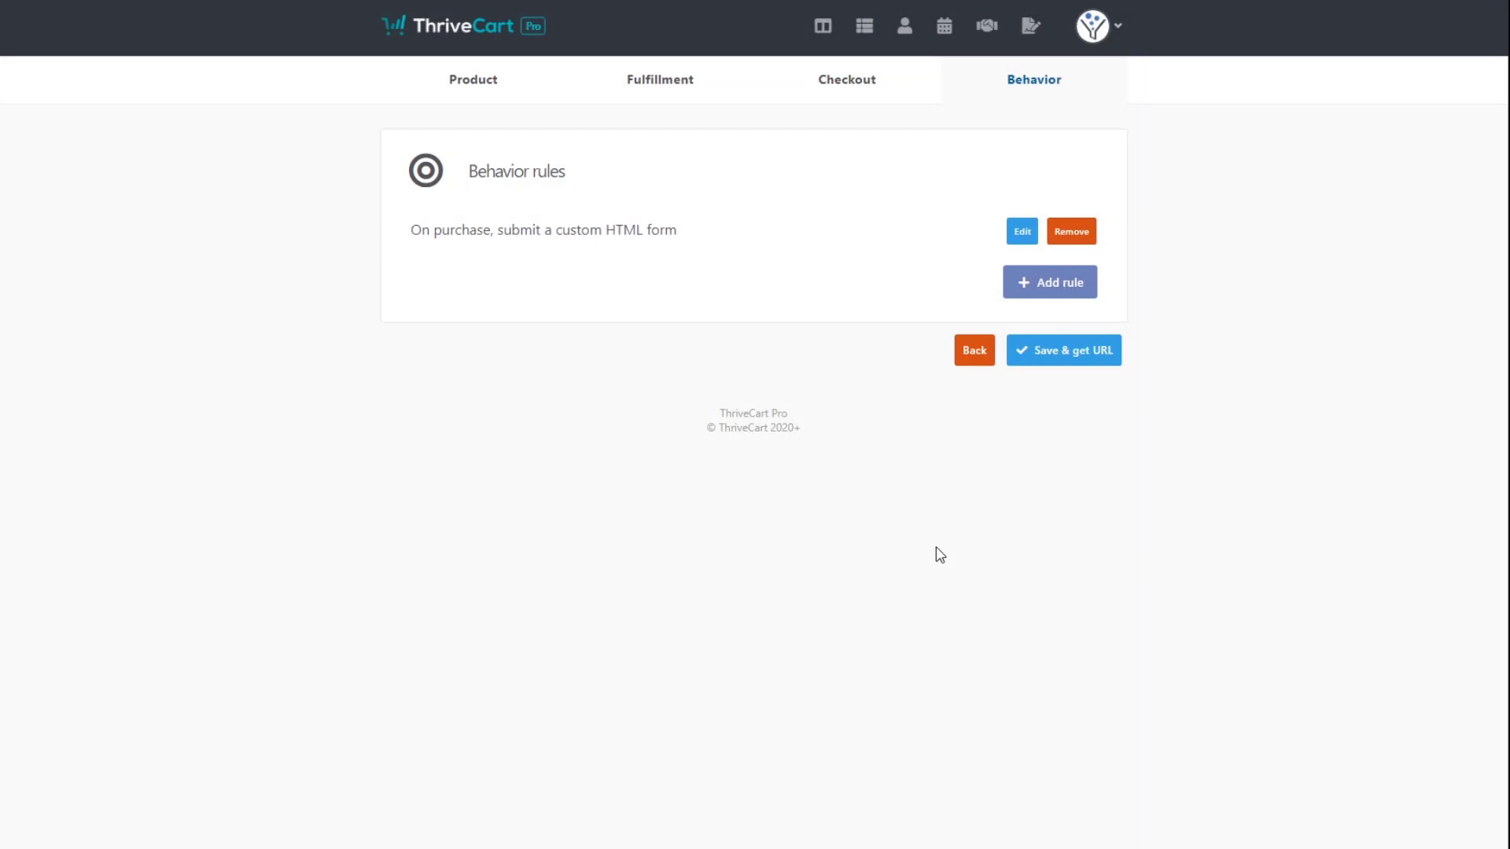
Step: Add another behavior rule with the trigger 'the cart is abandoned'
{"action": "left_click", "coordinate": [1058, 283]}
{"action": "left_click", "coordinate": [682, 242]}
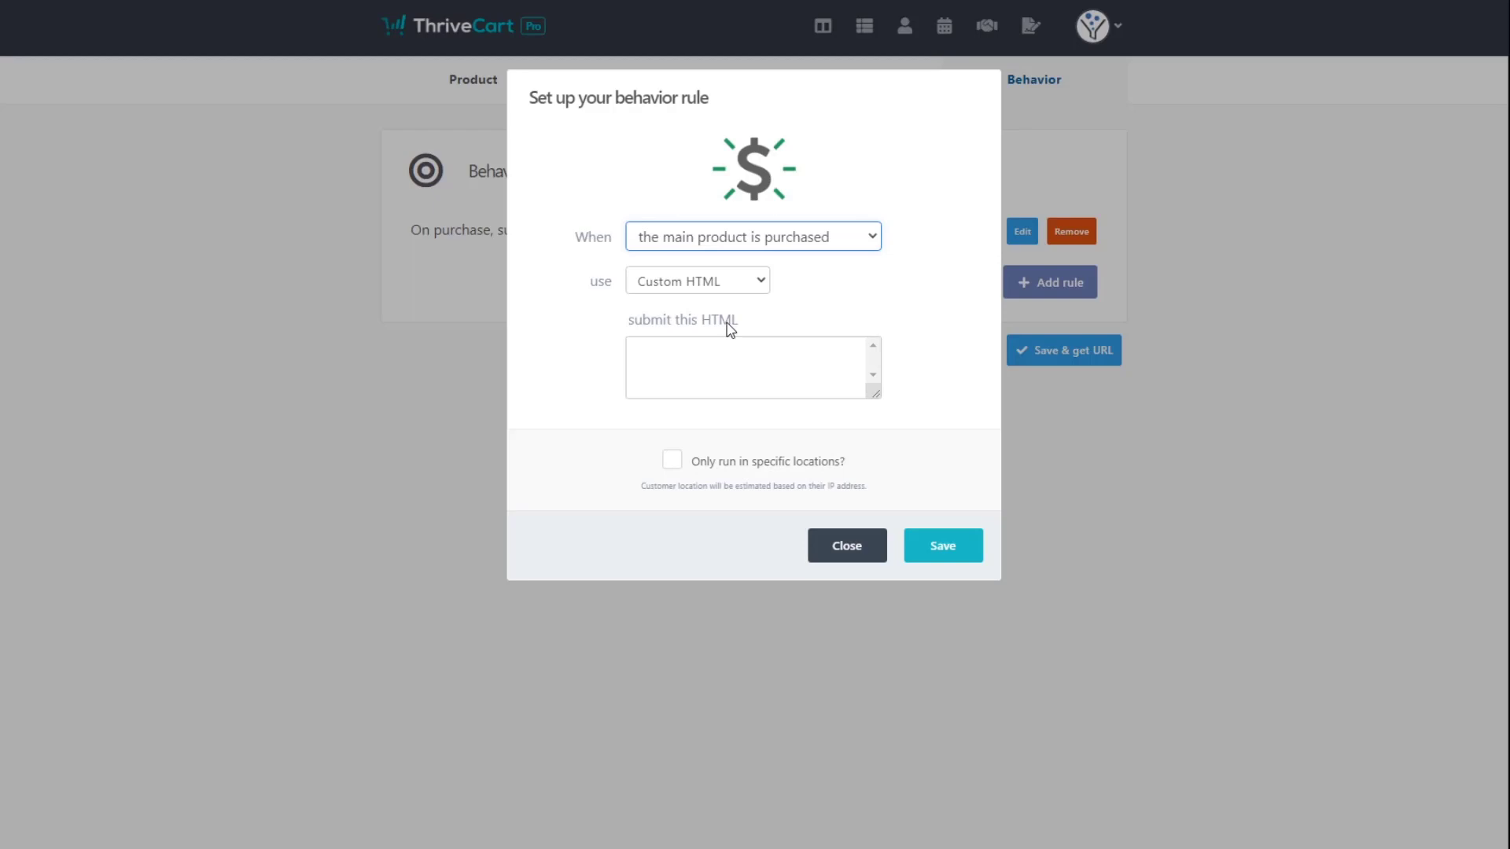
{"action": "key", "text": "Down"}
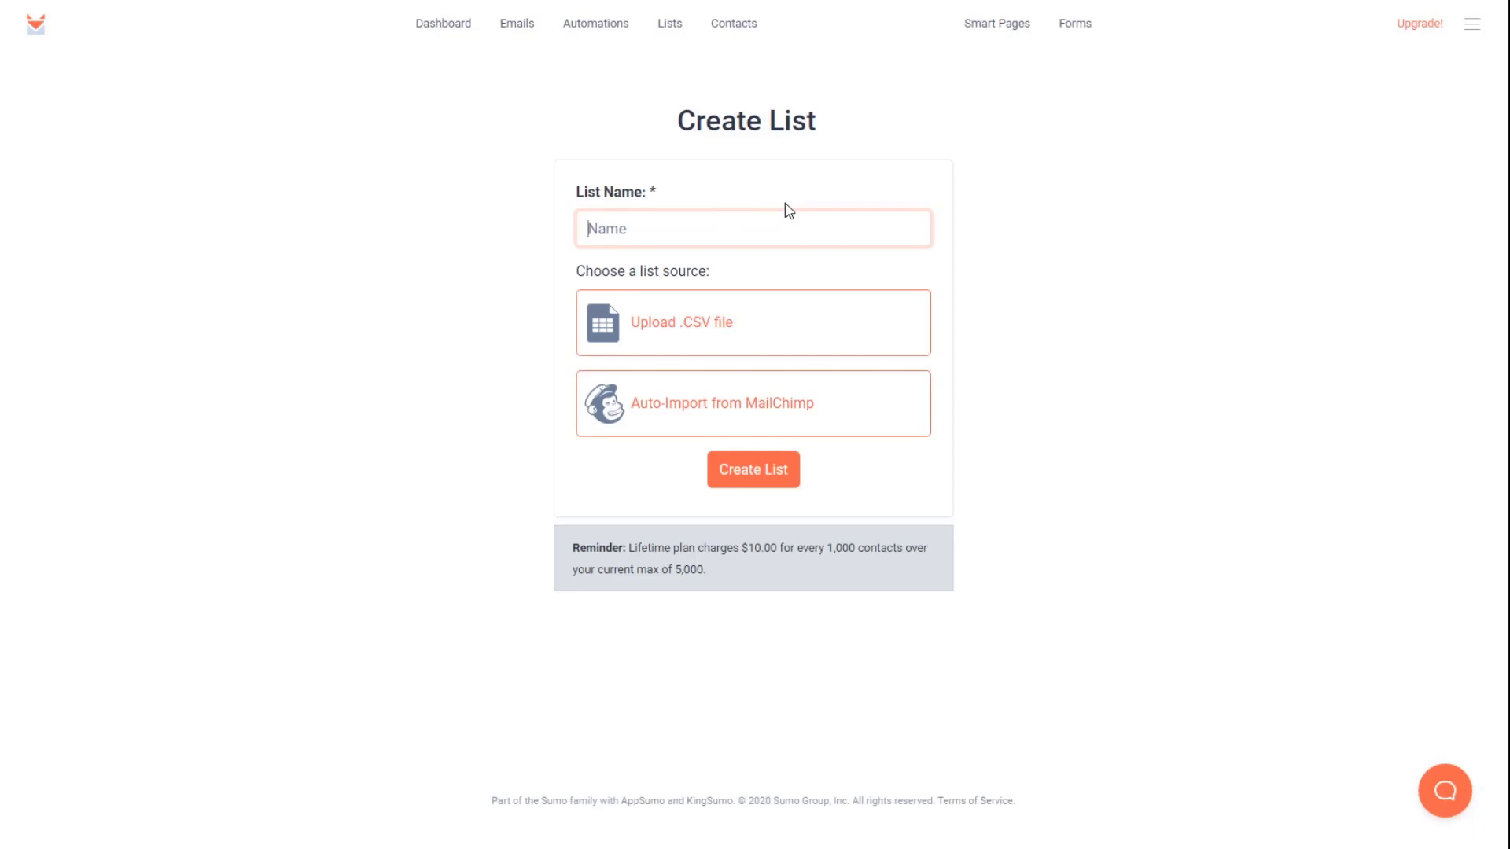
Step: Enter 'Cart Abandonment - PRODUCT NAME' as the new list's name, correcting the typo
{"action": "type", "text": "Cart Cab"}
{"action": "key", "text": "BackSpace"}
{"action": "key", "text": "BackSpace"}
{"action": "key", "text": "BackSpace"}
{"action": "key", "text": "BackSpace"}
{"action": "type", "text": "Abandonment - PRODUCT NAME"}
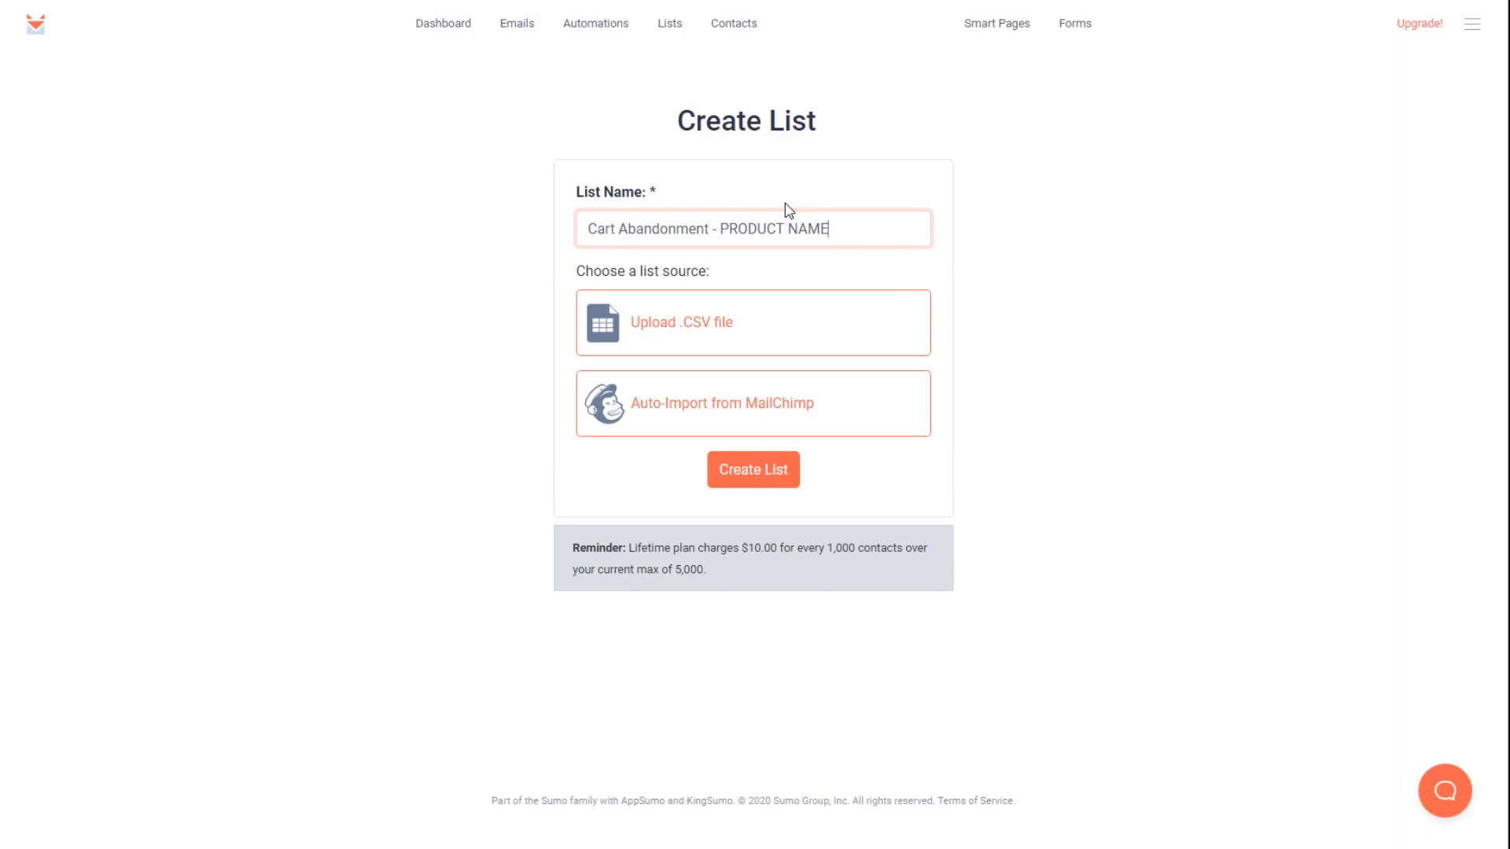
Step: Create the list and name a new form 'Cart Abandonment - PRODUCT NAME' using the Cart Abandonment - Thrive Coaching list
{"action": "left_click", "coordinate": [773, 480]}
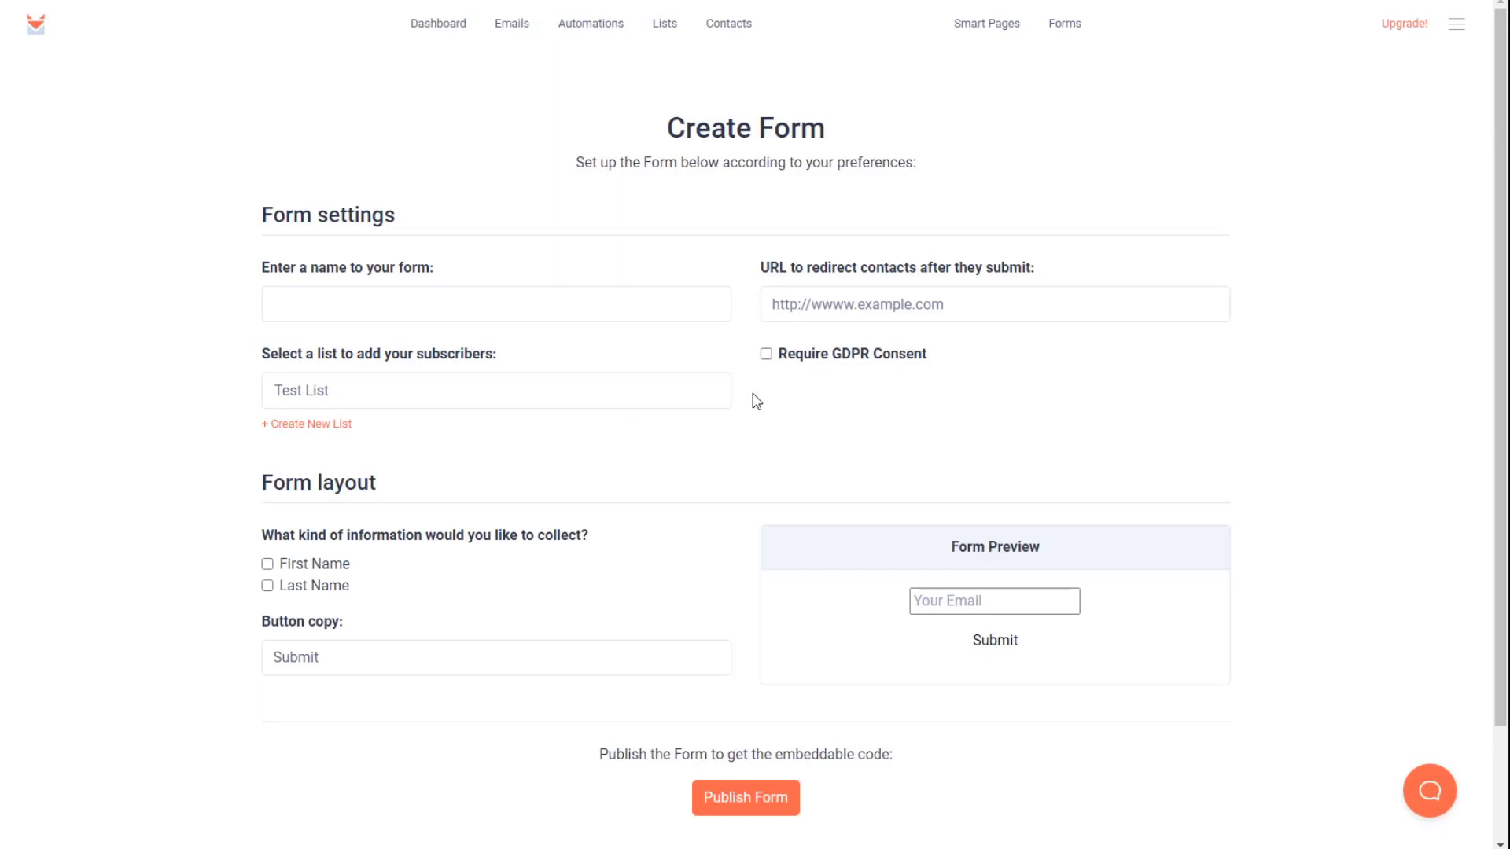
{"action": "left_click", "coordinate": [431, 300]}
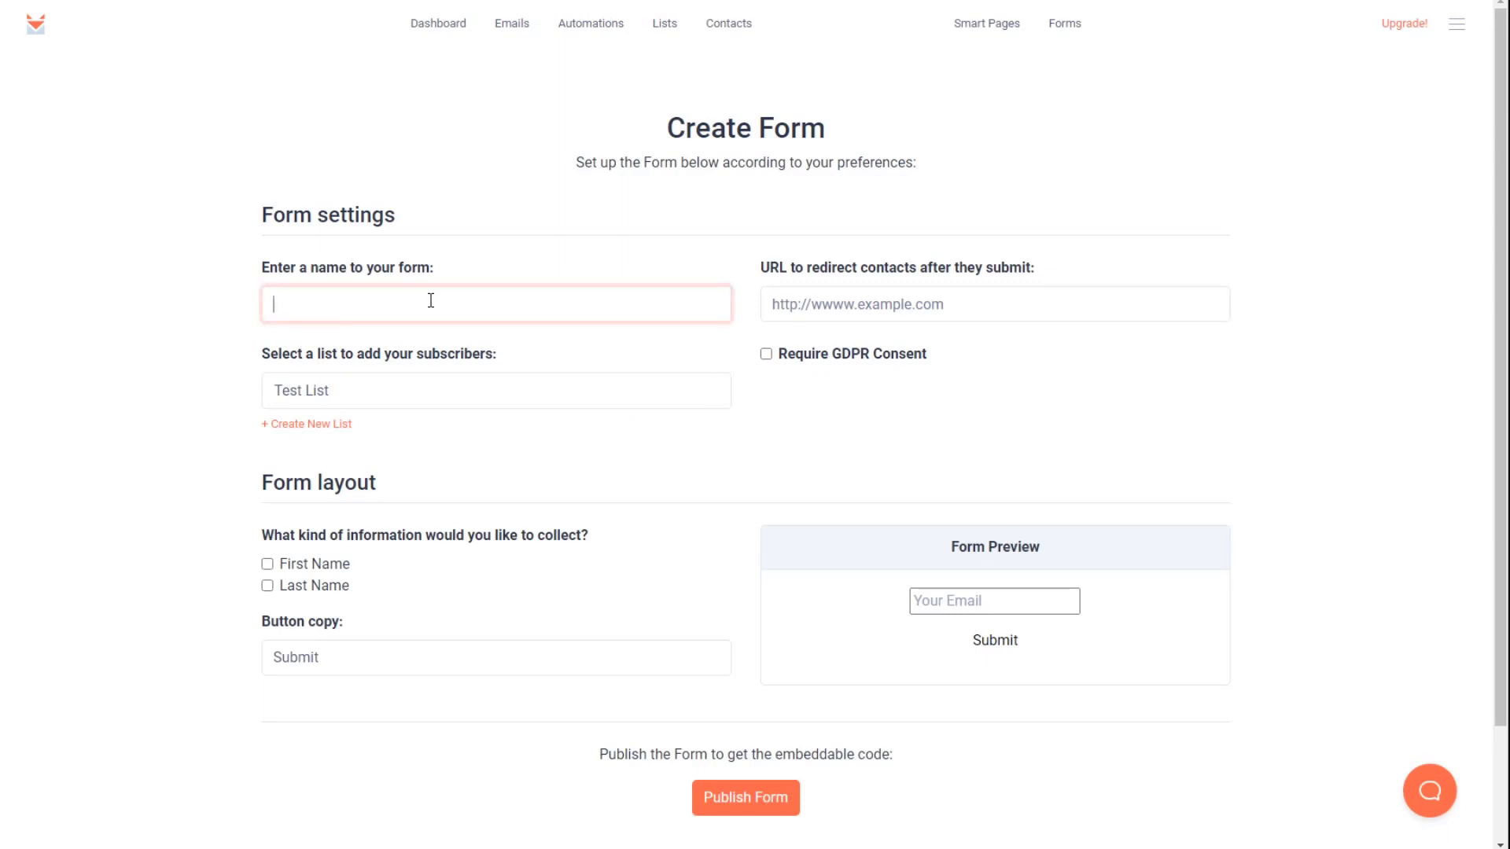
{"action": "type", "text": "Cart Abandonment - PRODUCT NAME"}
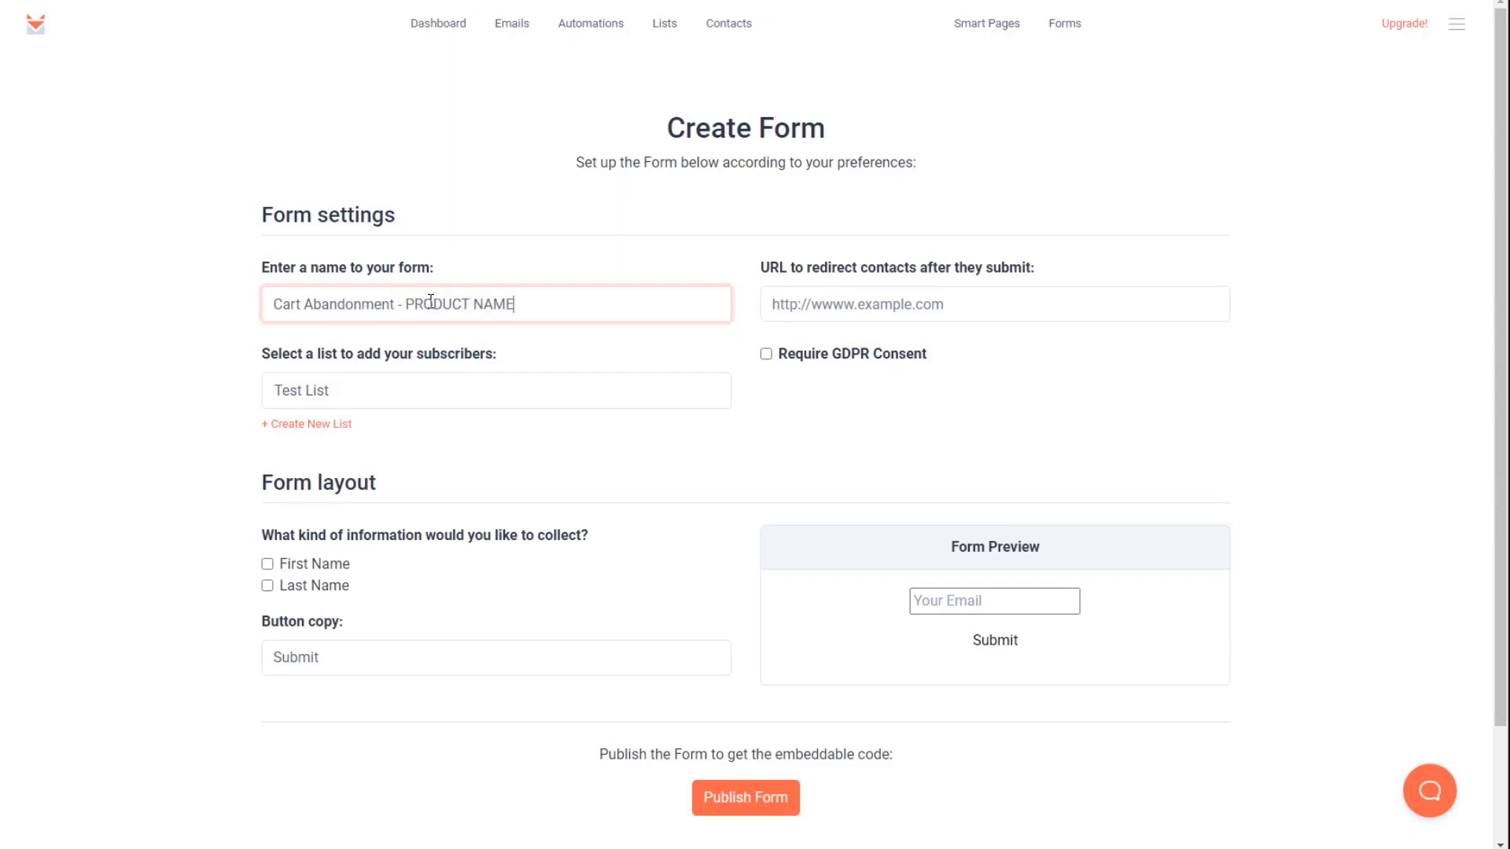
{"action": "left_click", "coordinate": [349, 387]}
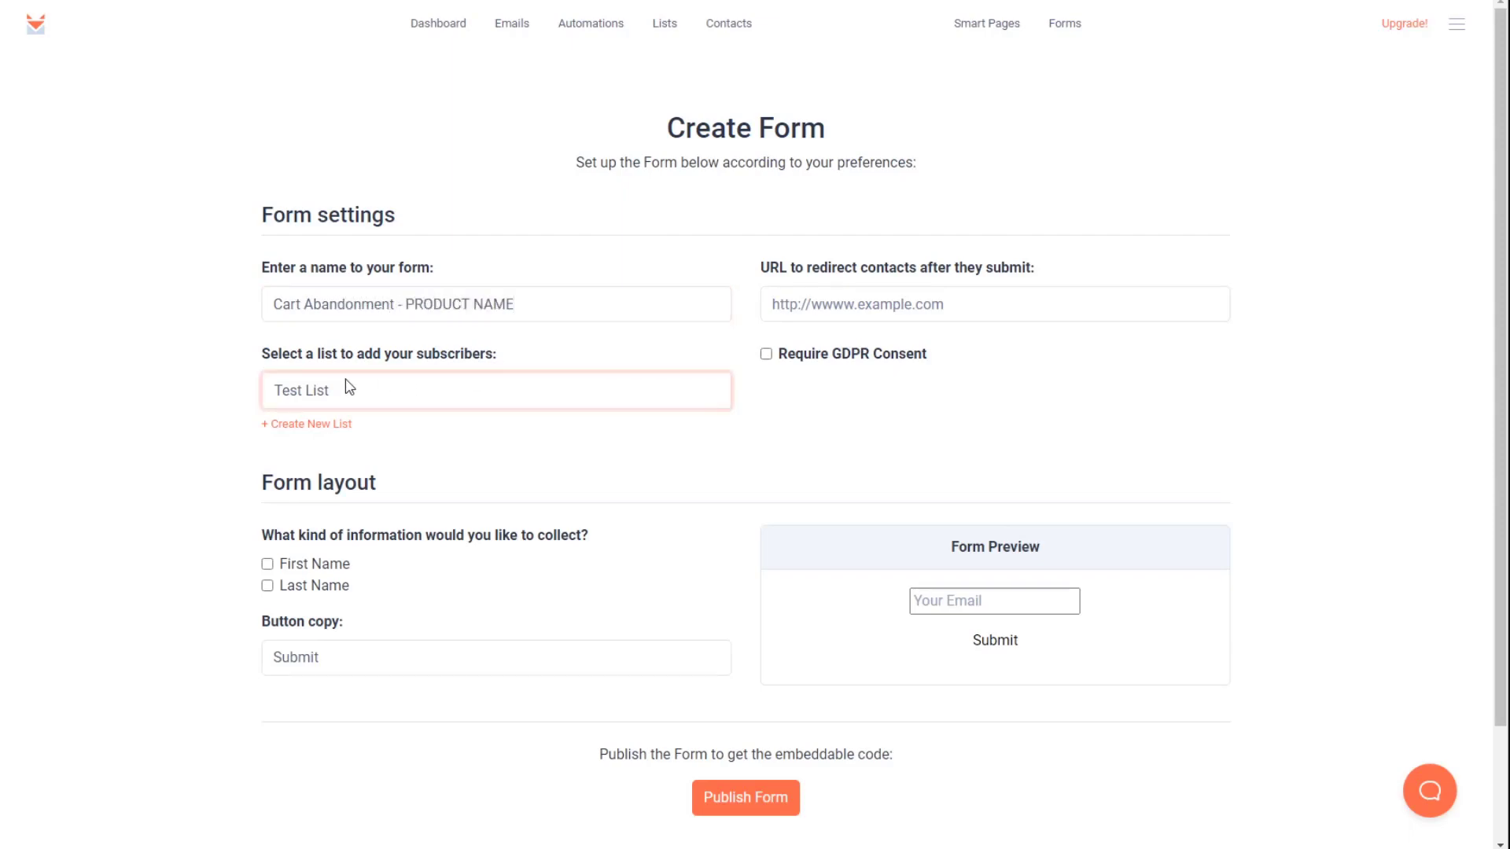
{"action": "left_click", "coordinate": [371, 523]}
{"action": "left_click", "coordinate": [175, 474]}
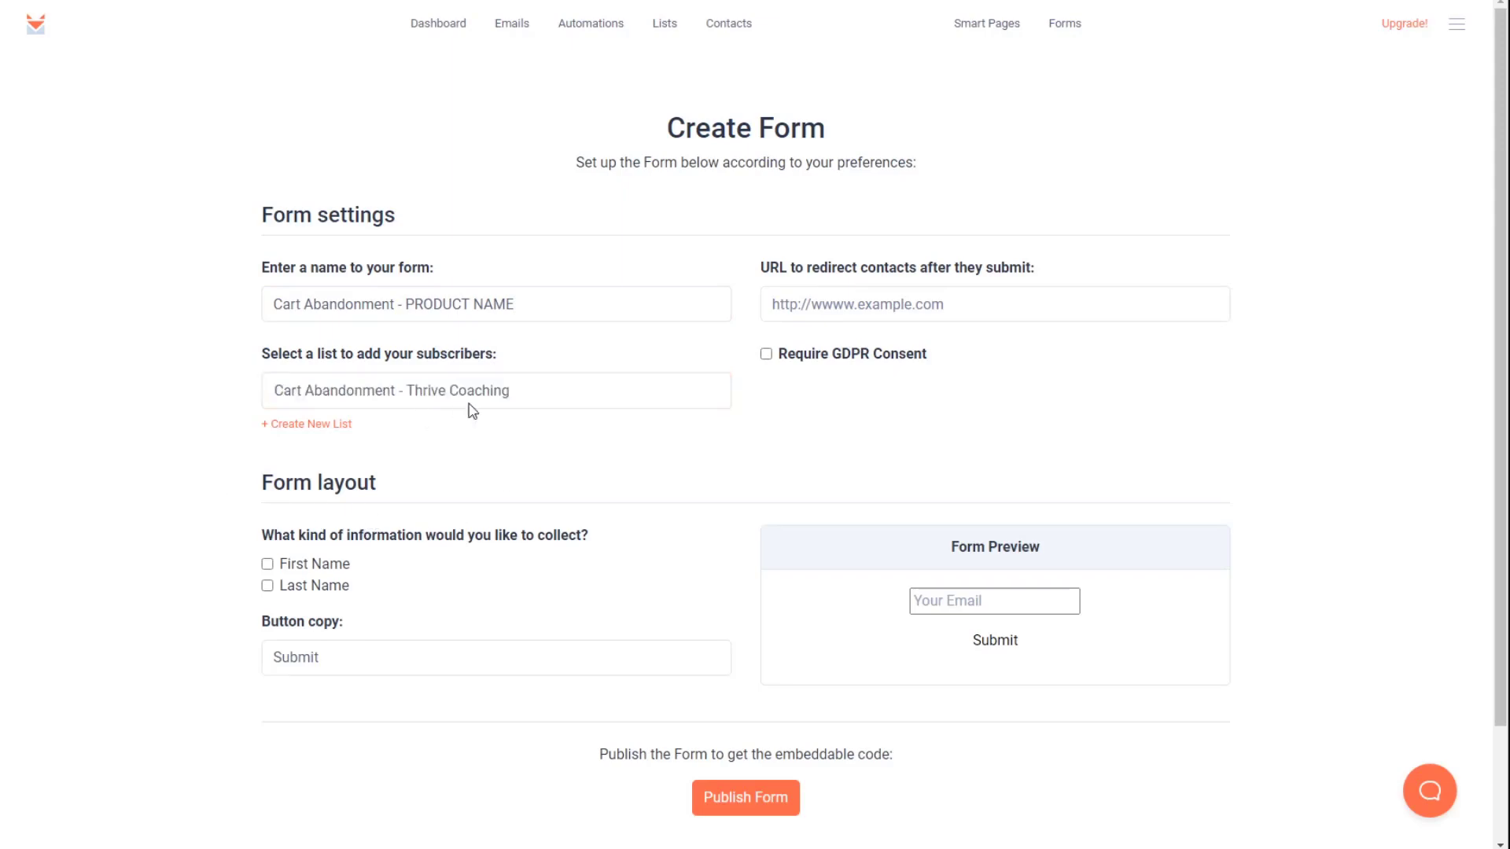
Step: Collect first and last names, then publish the form and copy its embed code
{"action": "left_click", "coordinate": [267, 564]}
{"action": "left_click", "coordinate": [268, 585]}
{"action": "scroll", "coordinate": [175, 603], "scroll_direction": "down", "scroll_amount": 1}
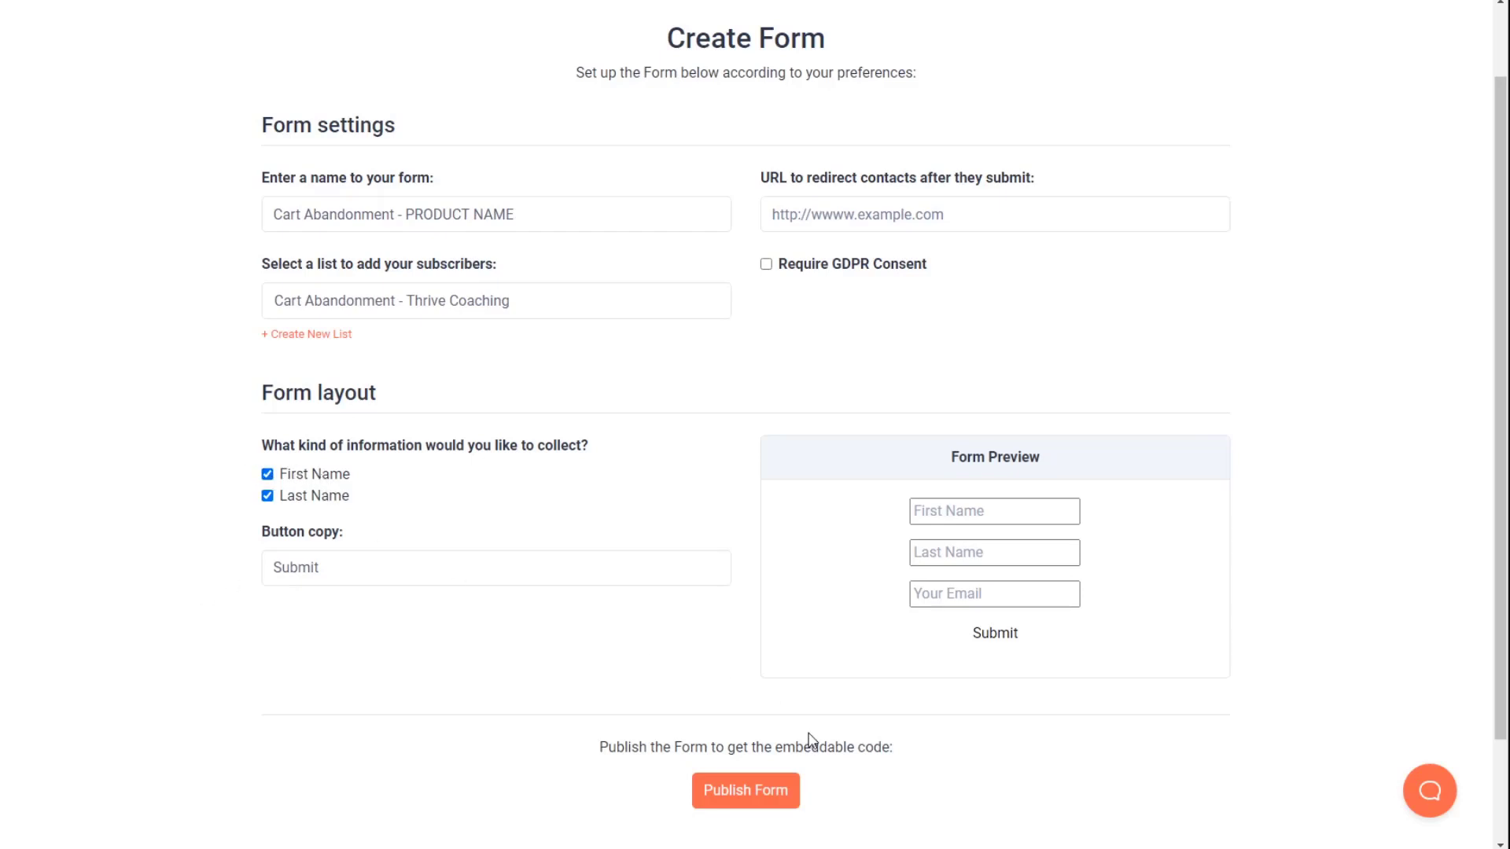
{"action": "left_click", "coordinate": [777, 796]}
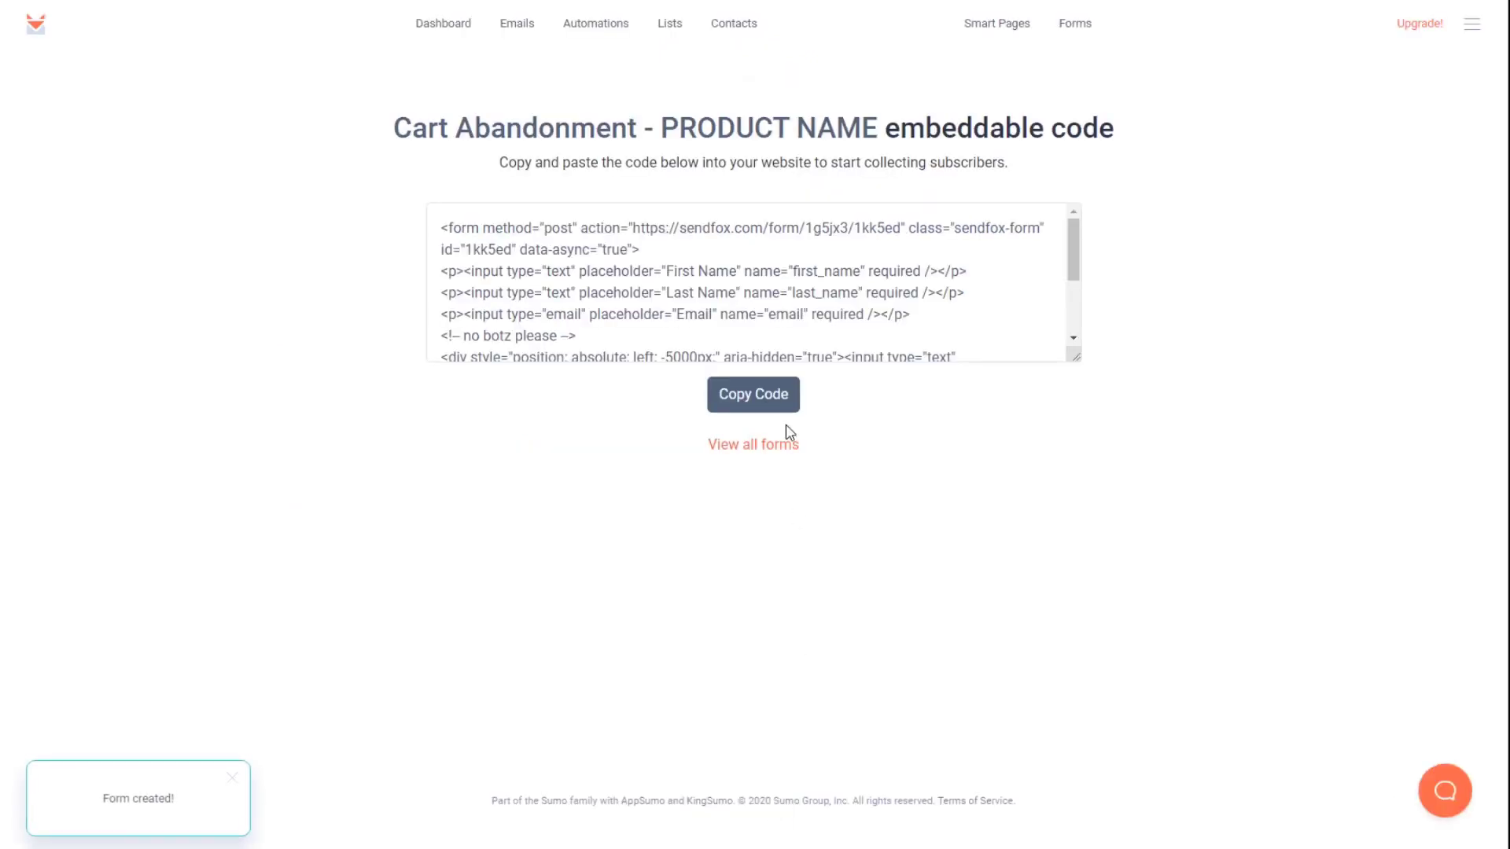
{"action": "left_click", "coordinate": [760, 399]}
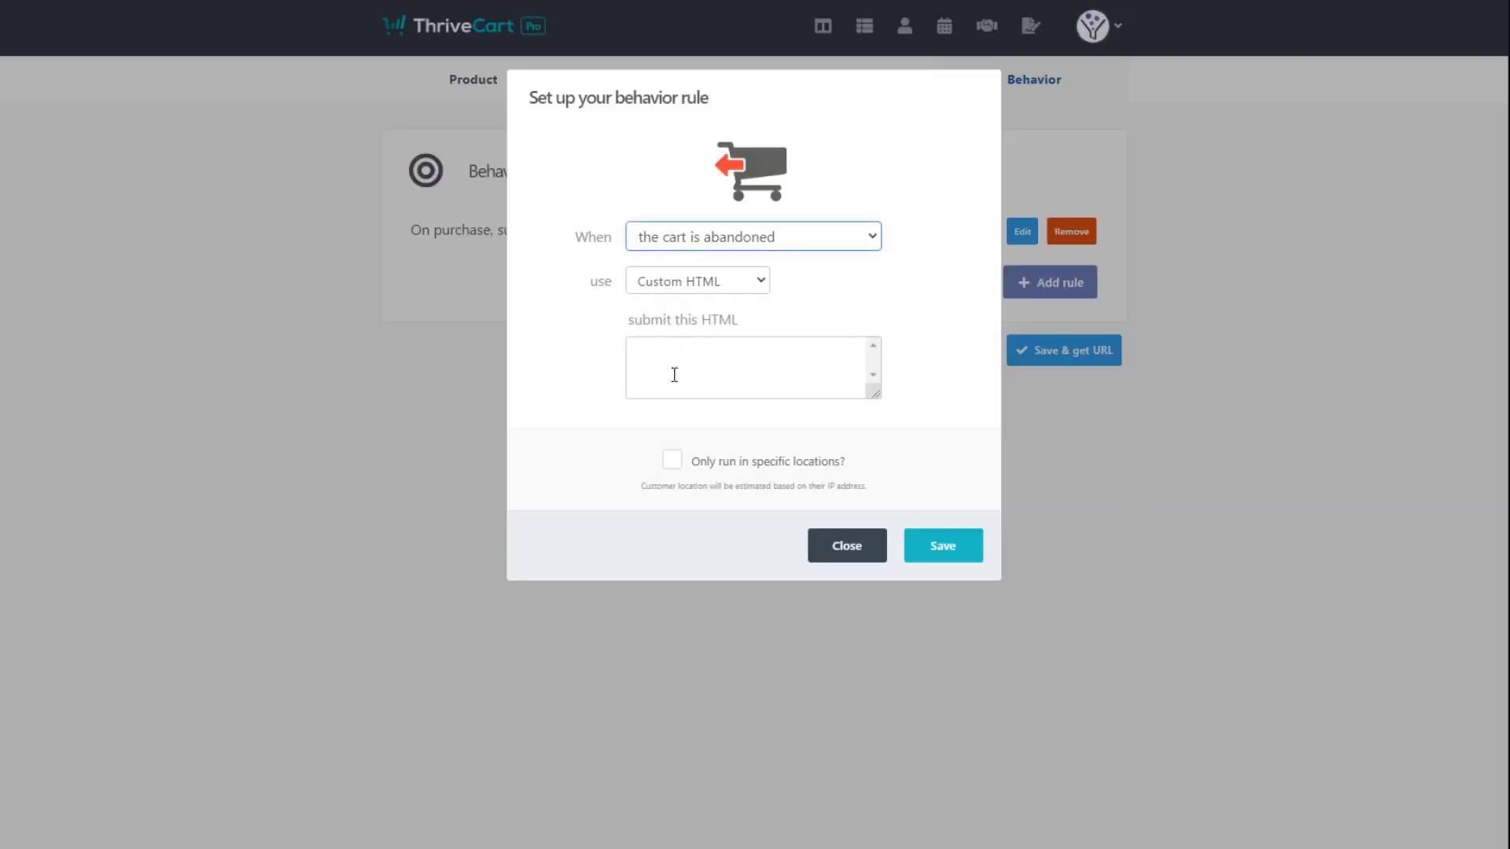
Step: Paste the SendFox form code into the cart-abandon rule's custom HTML box and save the rule
{"action": "left_click", "coordinate": [675, 367]}
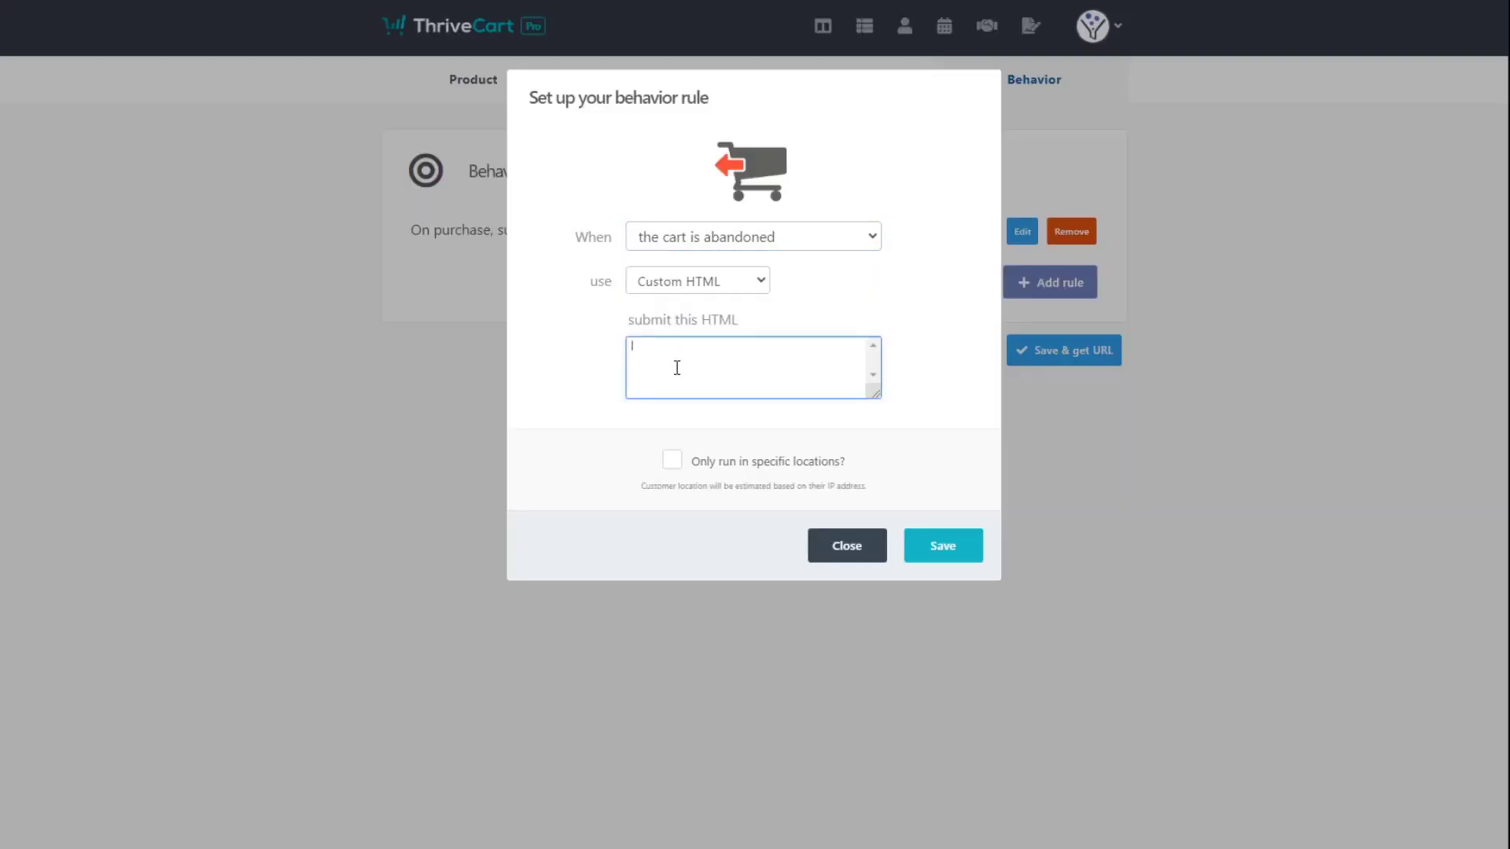
{"action": "key", "text": "ctrl+v"}
{"action": "left_click", "coordinate": [576, 424]}
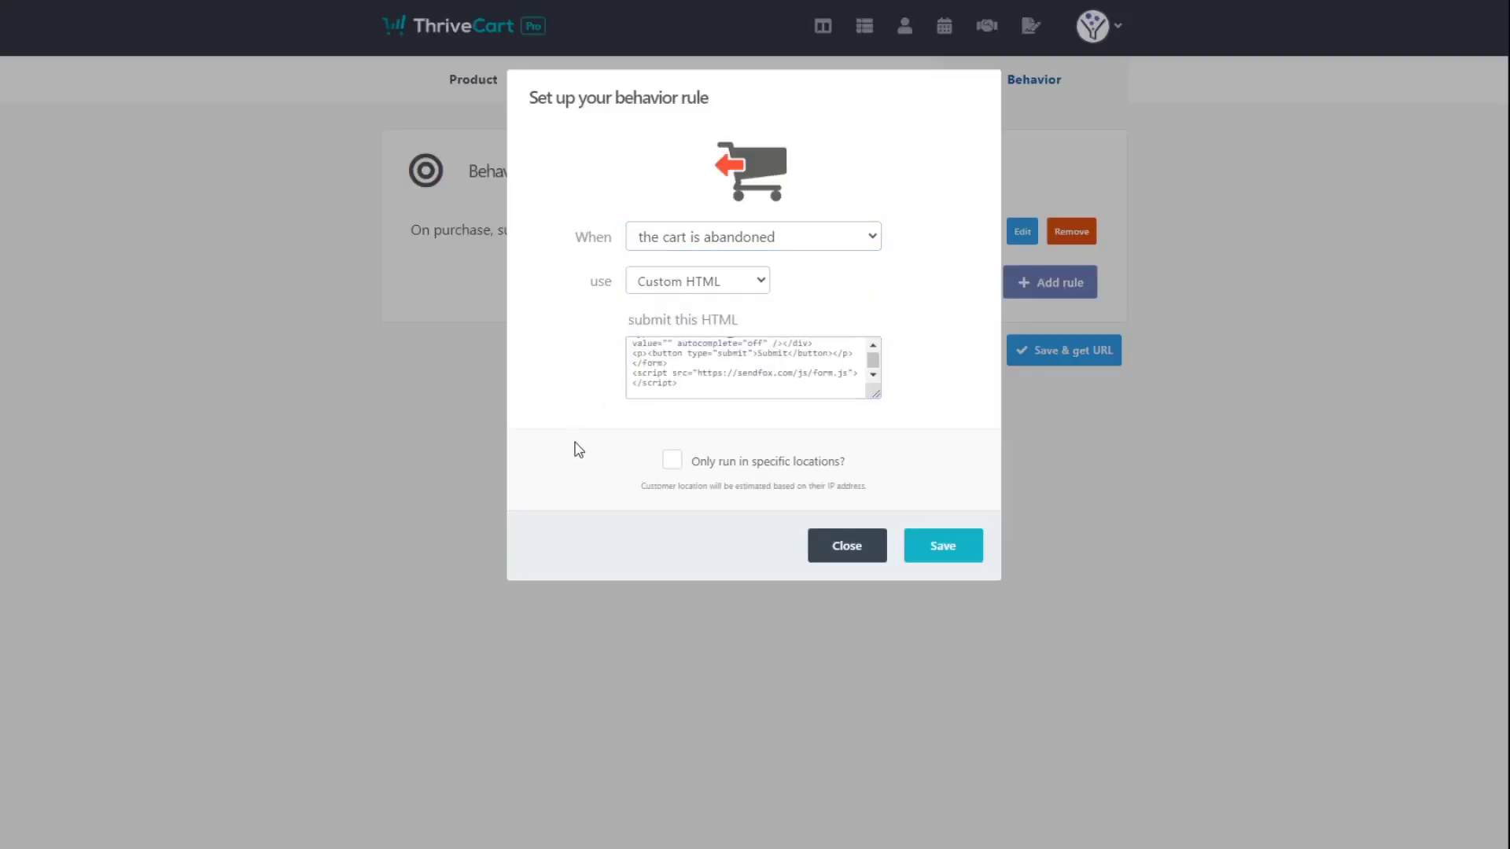
{"action": "left_click", "coordinate": [944, 556]}
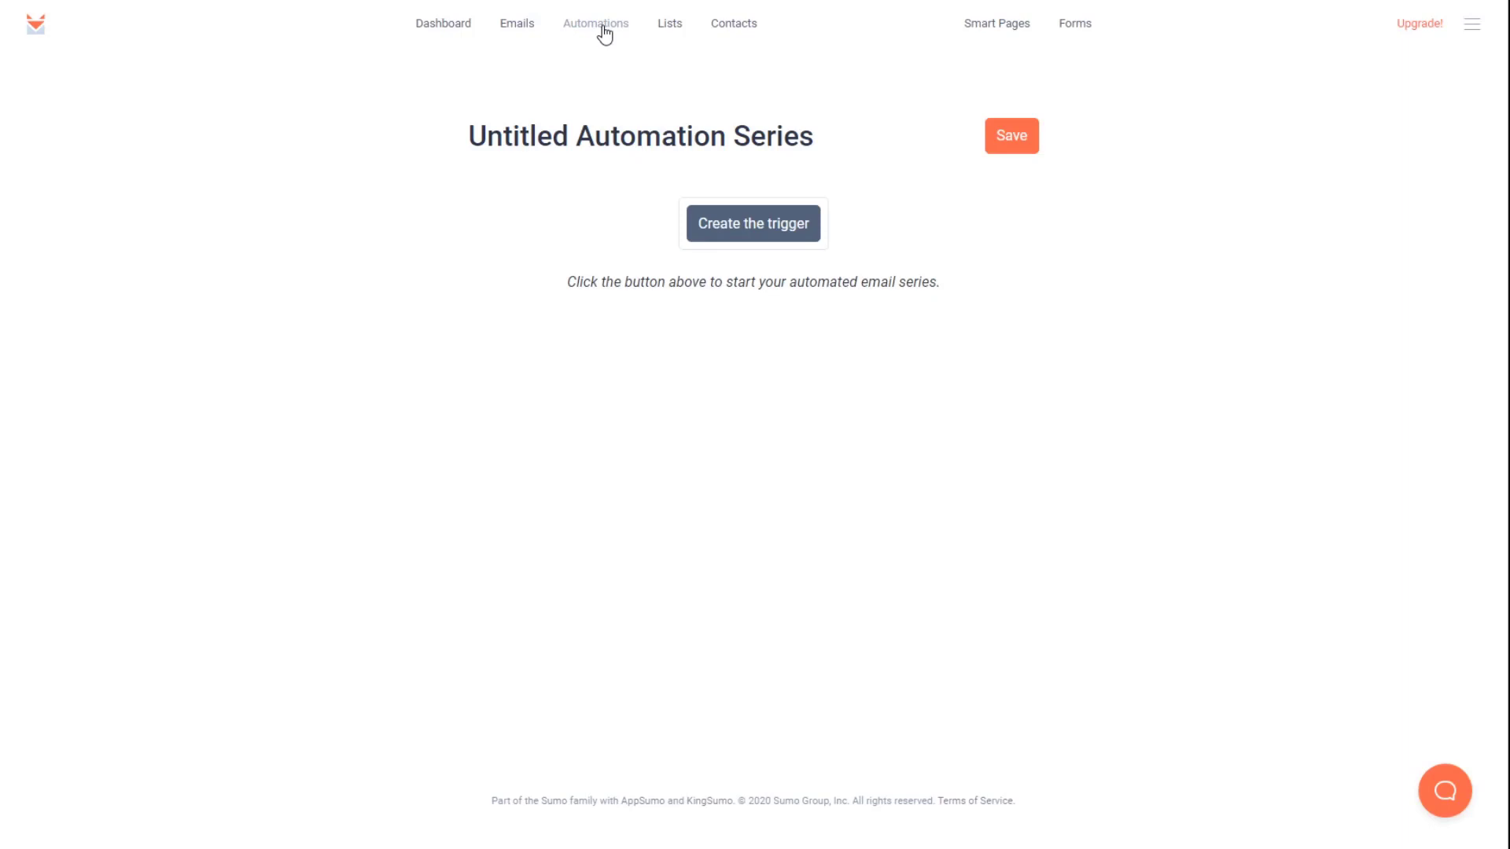
Step: Retitle the automation series 'Cart Abandonment - Thrive Coaching' and save it
{"action": "left_click", "coordinate": [757, 142]}
{"action": "triple_click", "coordinate": [835, 136]}
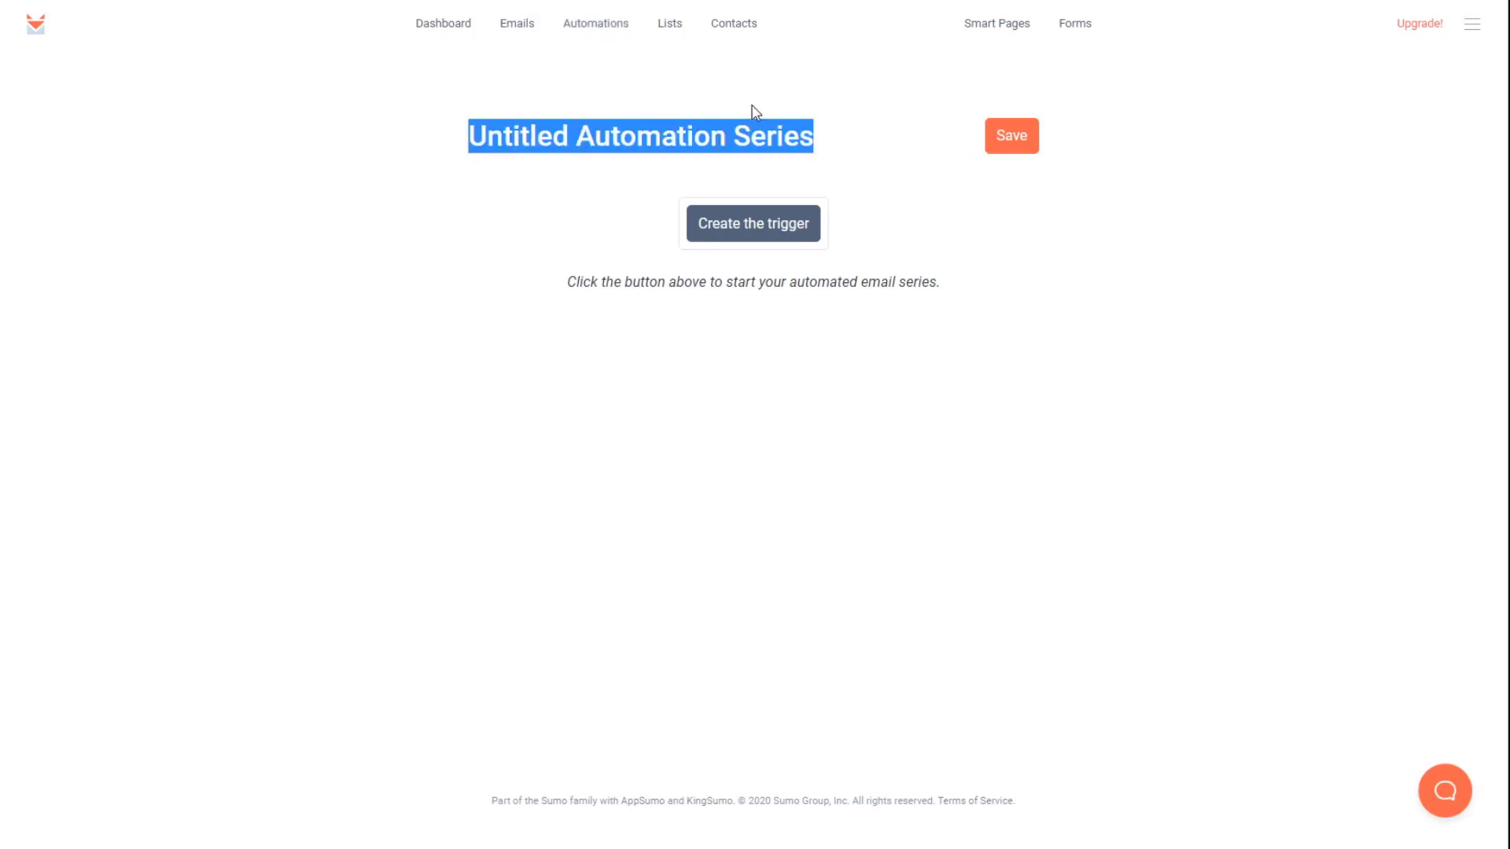
{"action": "type", "text": "Cart Abanadon"}
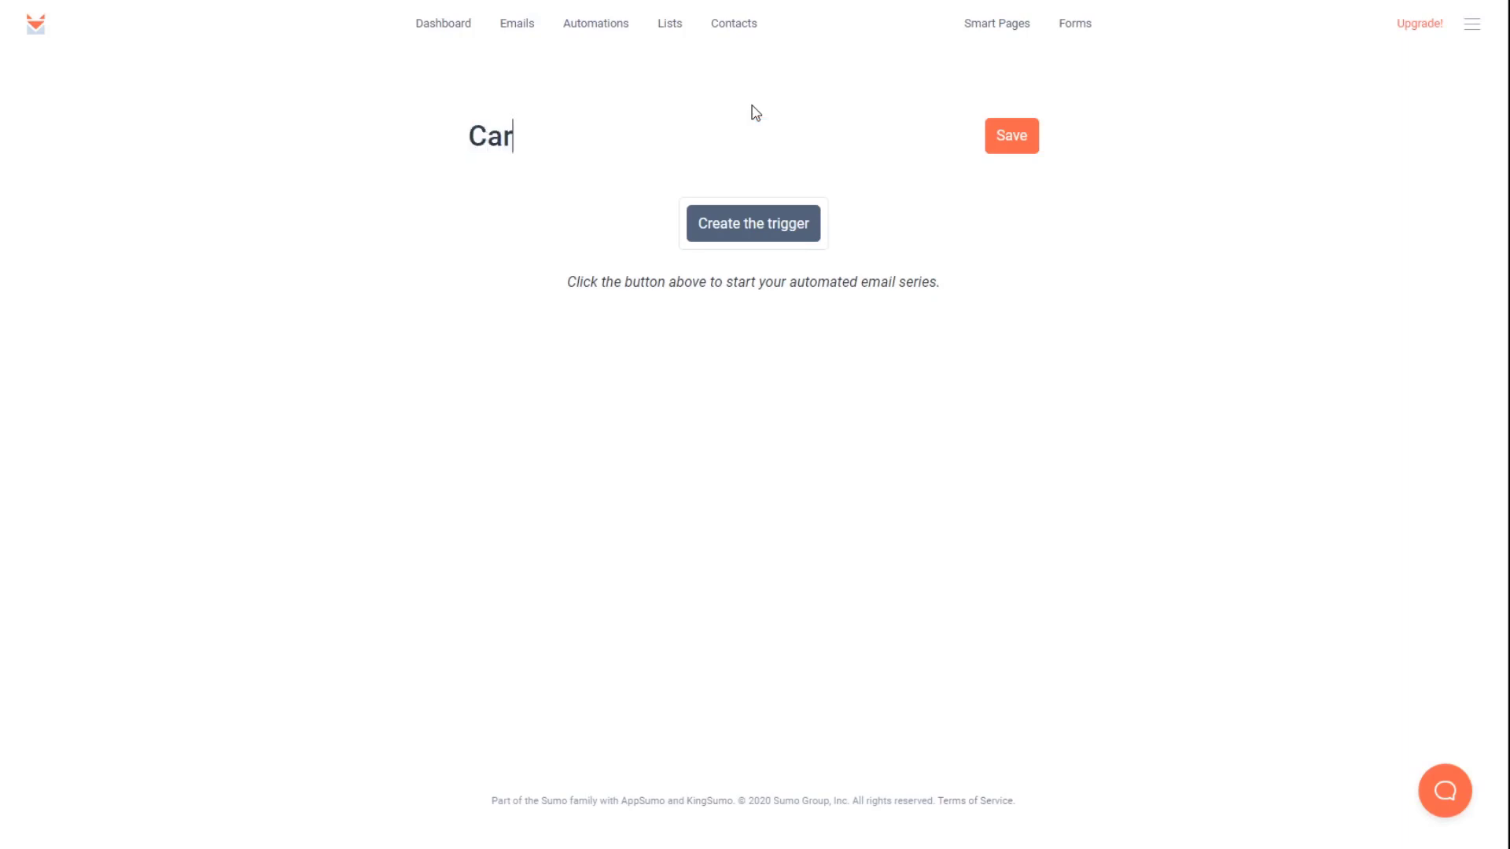
{"action": "key", "text": "BackSpace"}
{"action": "key", "text": "BackSpace"}
{"action": "key", "text": "BackSpace"}
{"action": "key", "text": "BackSpace"}
{"action": "type", "text": "d"}
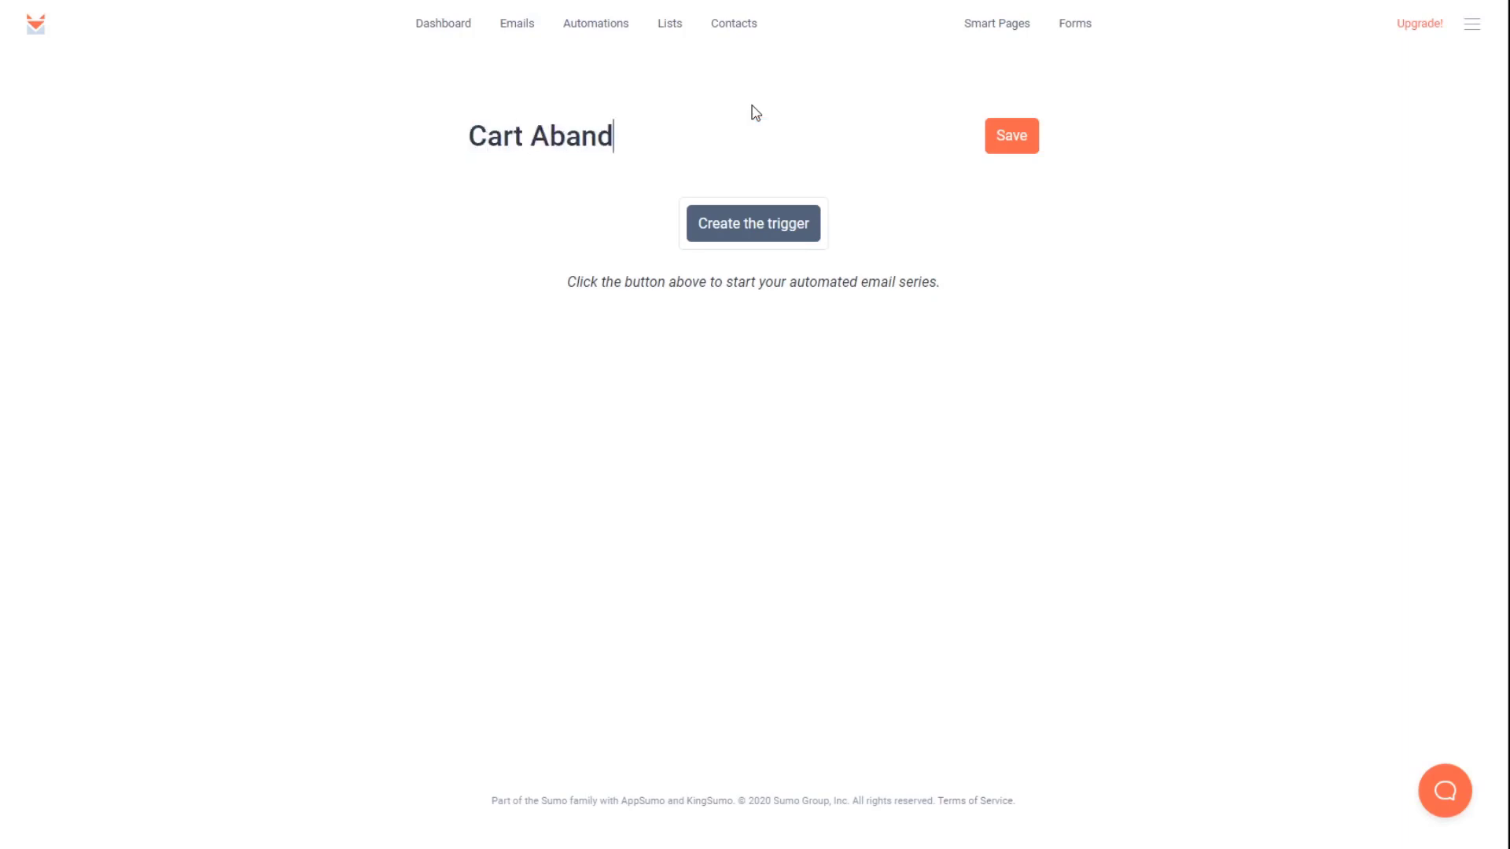
{"action": "type", "text": "onment - Th"}
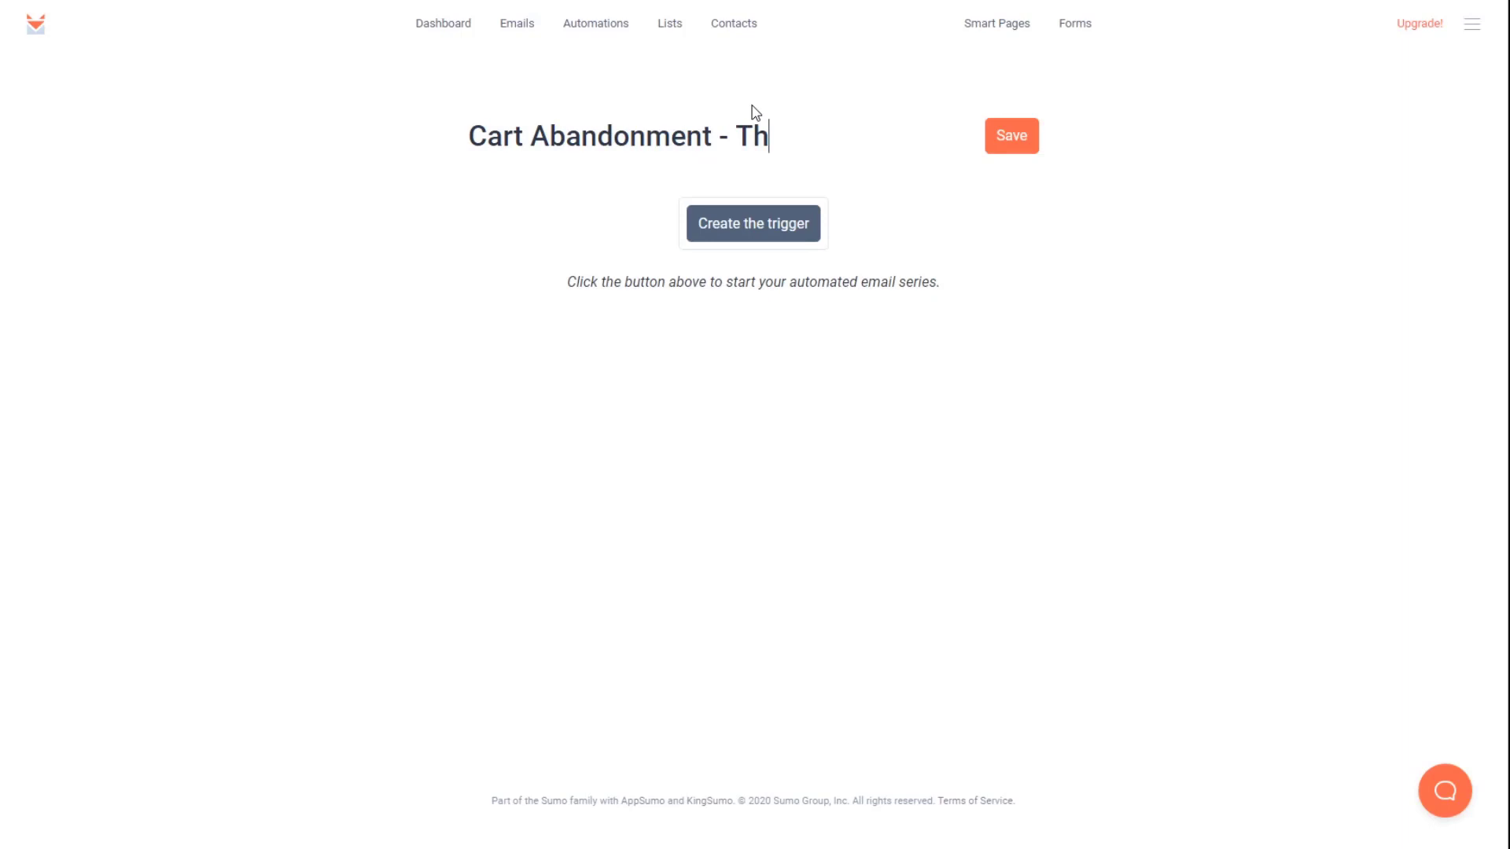
{"action": "type", "text": "rive Coaching"}
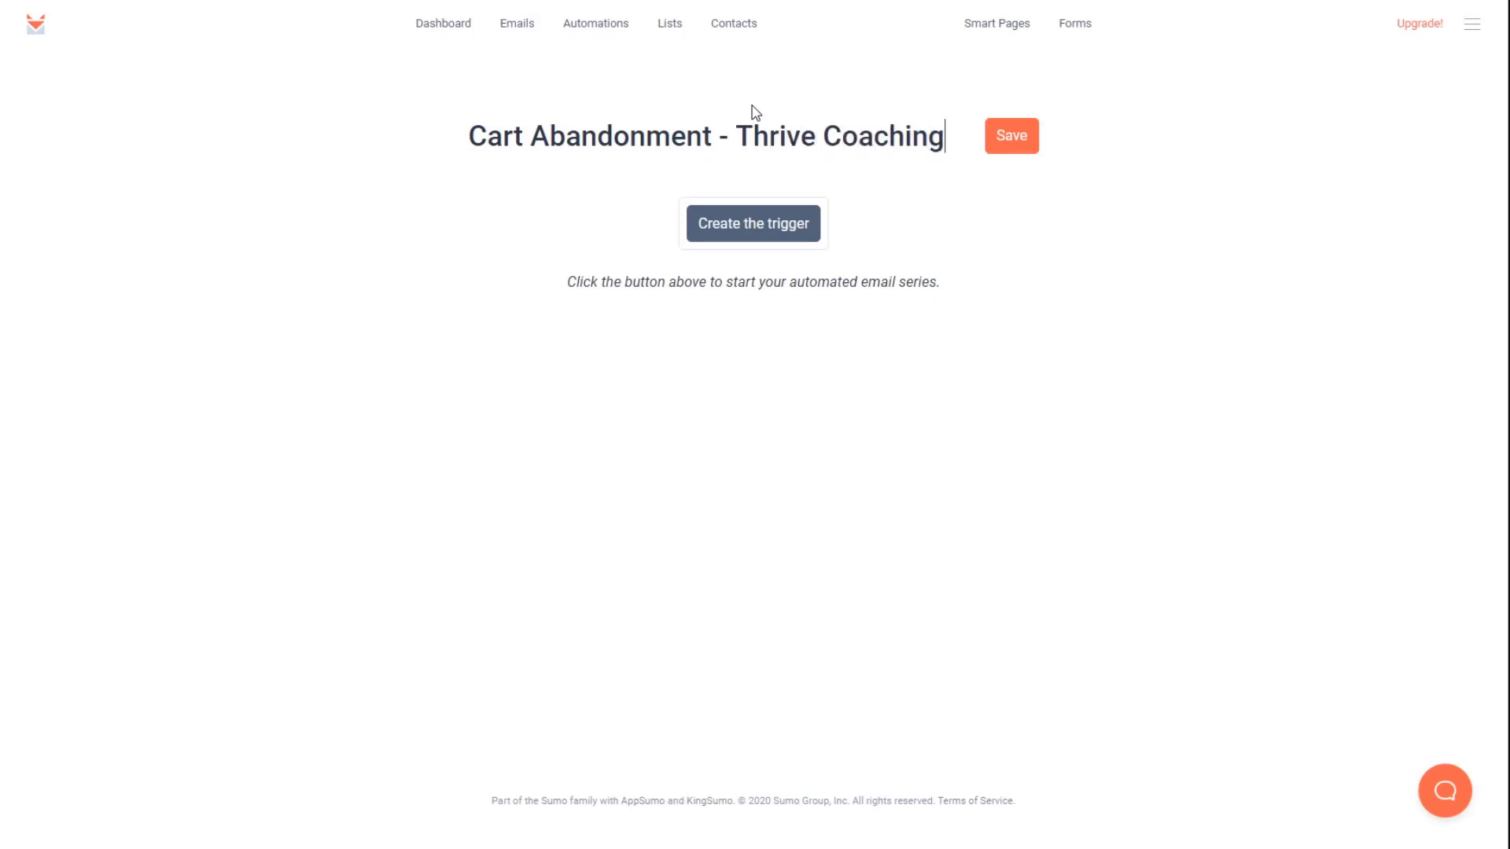
{"action": "left_click", "coordinate": [1000, 137]}
{"action": "left_click", "coordinate": [671, 260]}
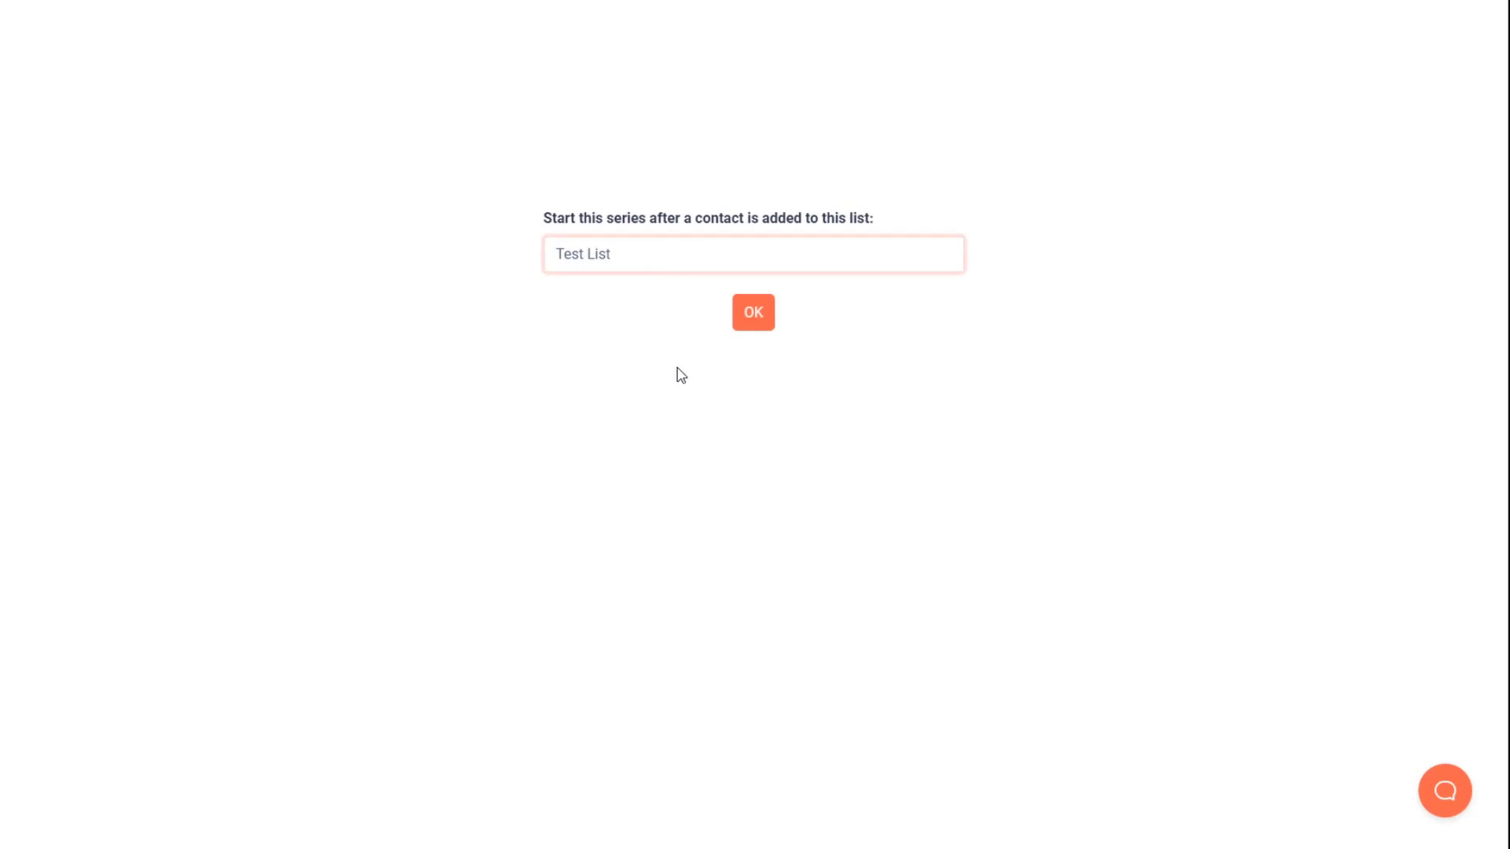
Step: Set the trigger list to Cart Abandonment - Thrive Coaching, then reopen the trigger to verify it
{"action": "left_click", "coordinate": [681, 375]}
{"action": "left_click", "coordinate": [754, 314]}
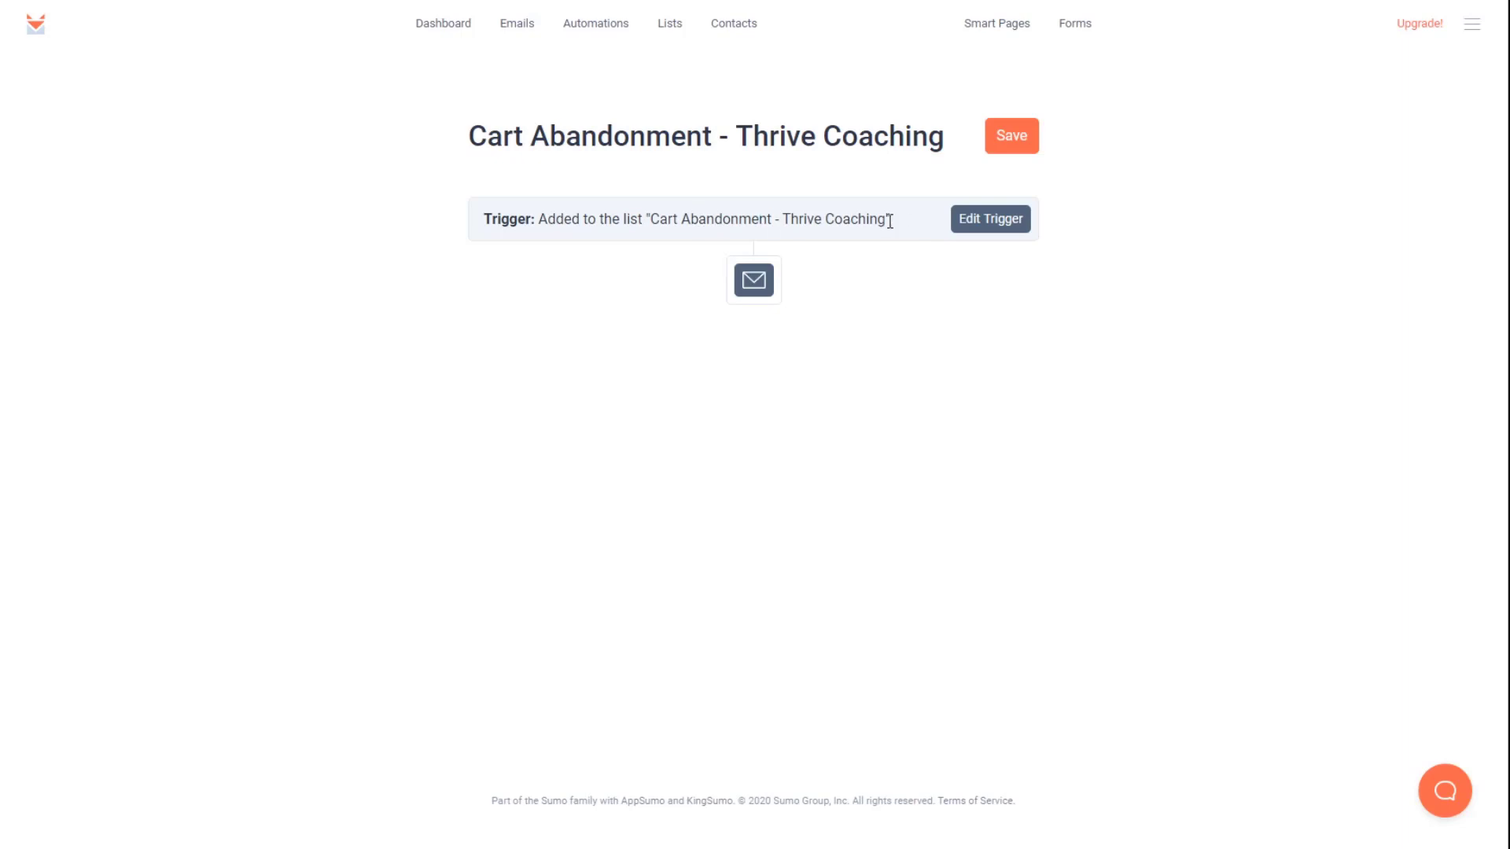
{"action": "left_click", "coordinate": [997, 228]}
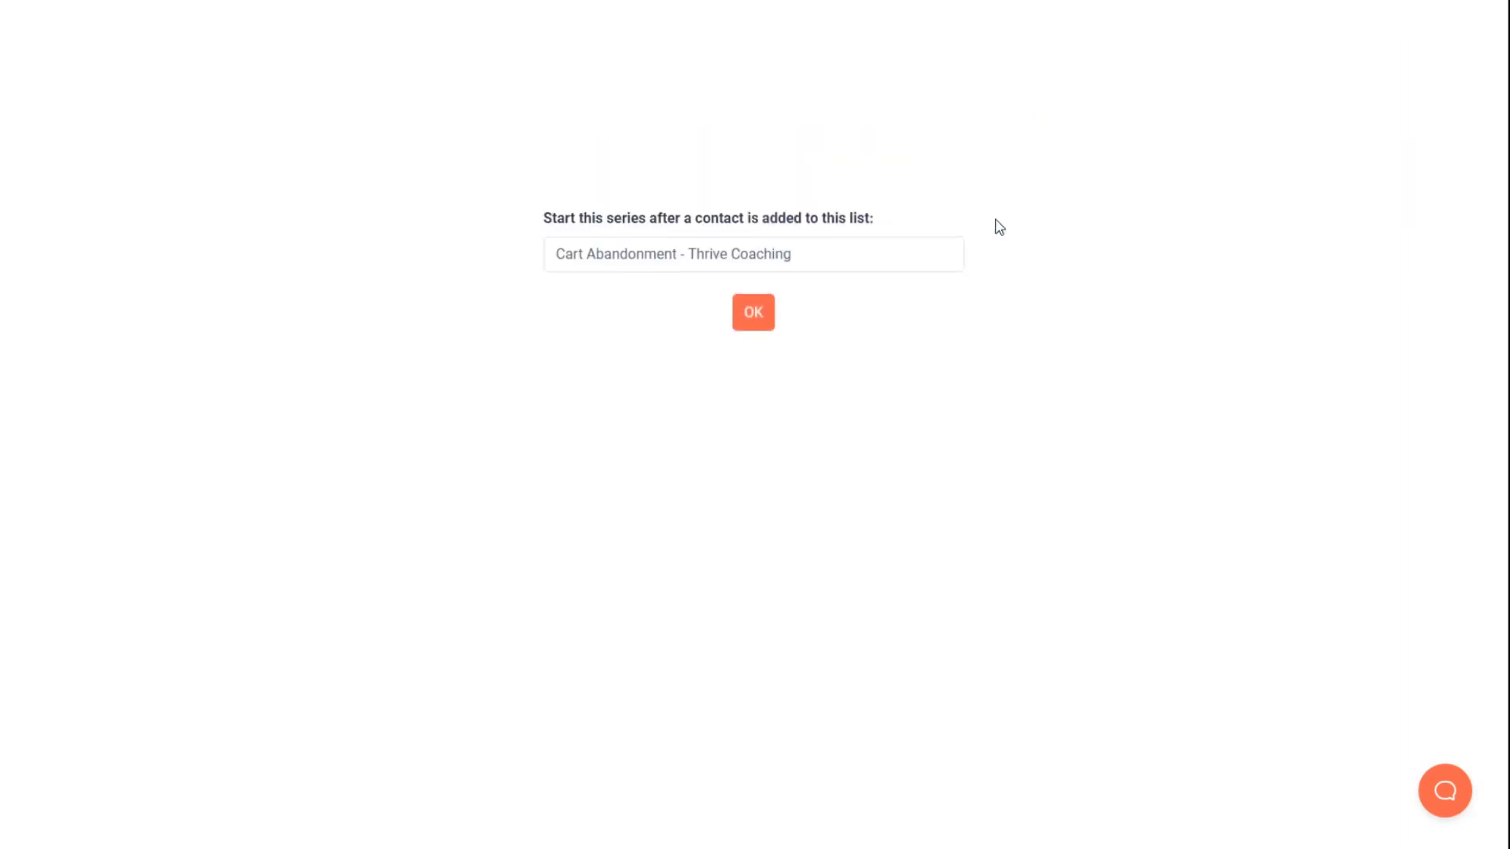
{"action": "left_click", "coordinate": [753, 313]}
Step: Give the series email the subject 'You're almost booked for your Thrive Coaching Call!'
{"action": "left_click", "coordinate": [755, 283]}
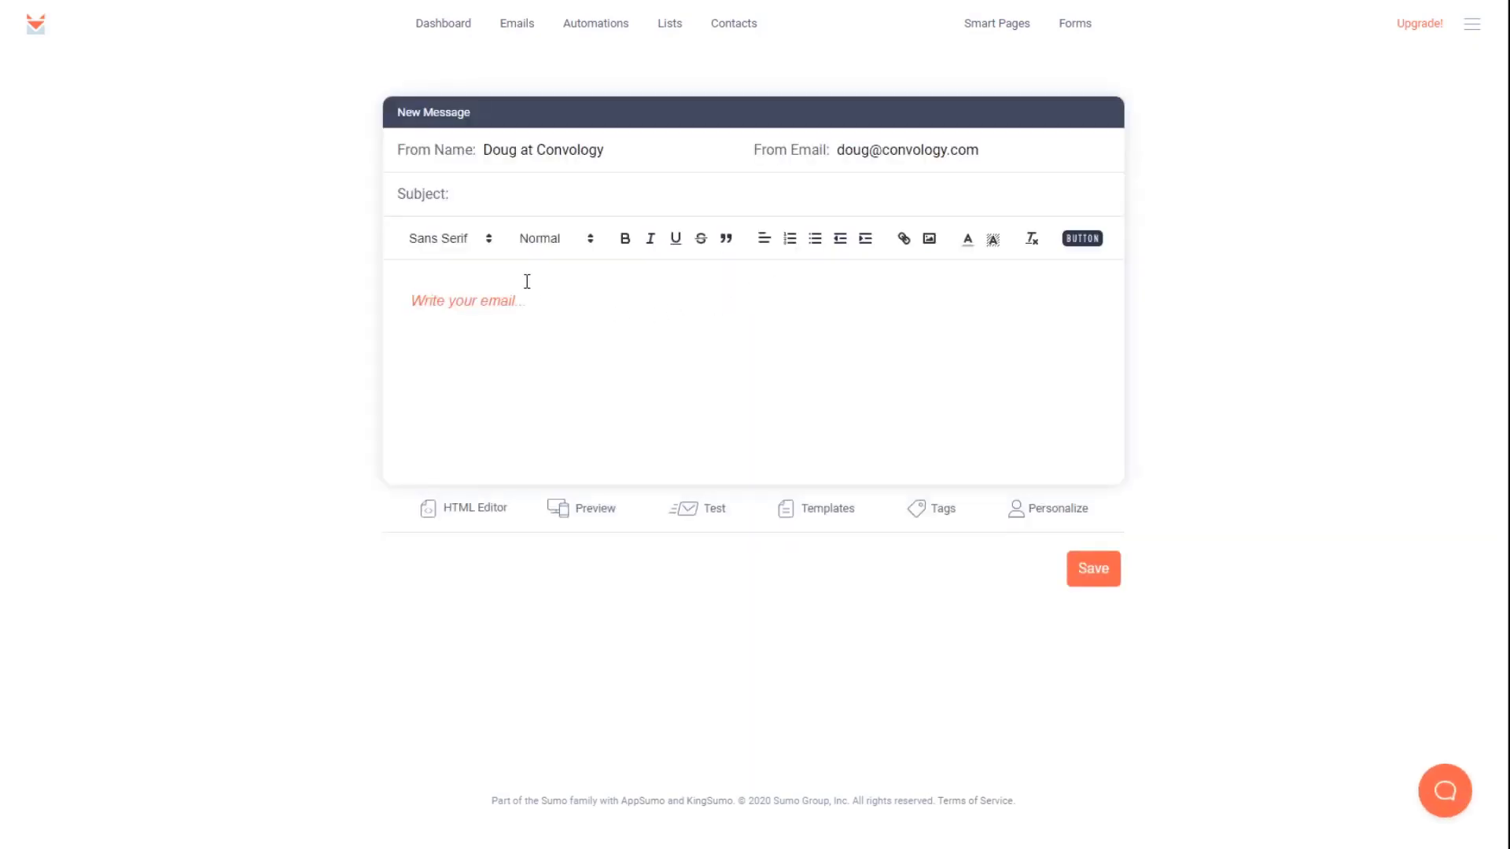
{"action": "left_click", "coordinate": [486, 192]}
{"action": "type", "text": "You're almost booked for your Thrive"}
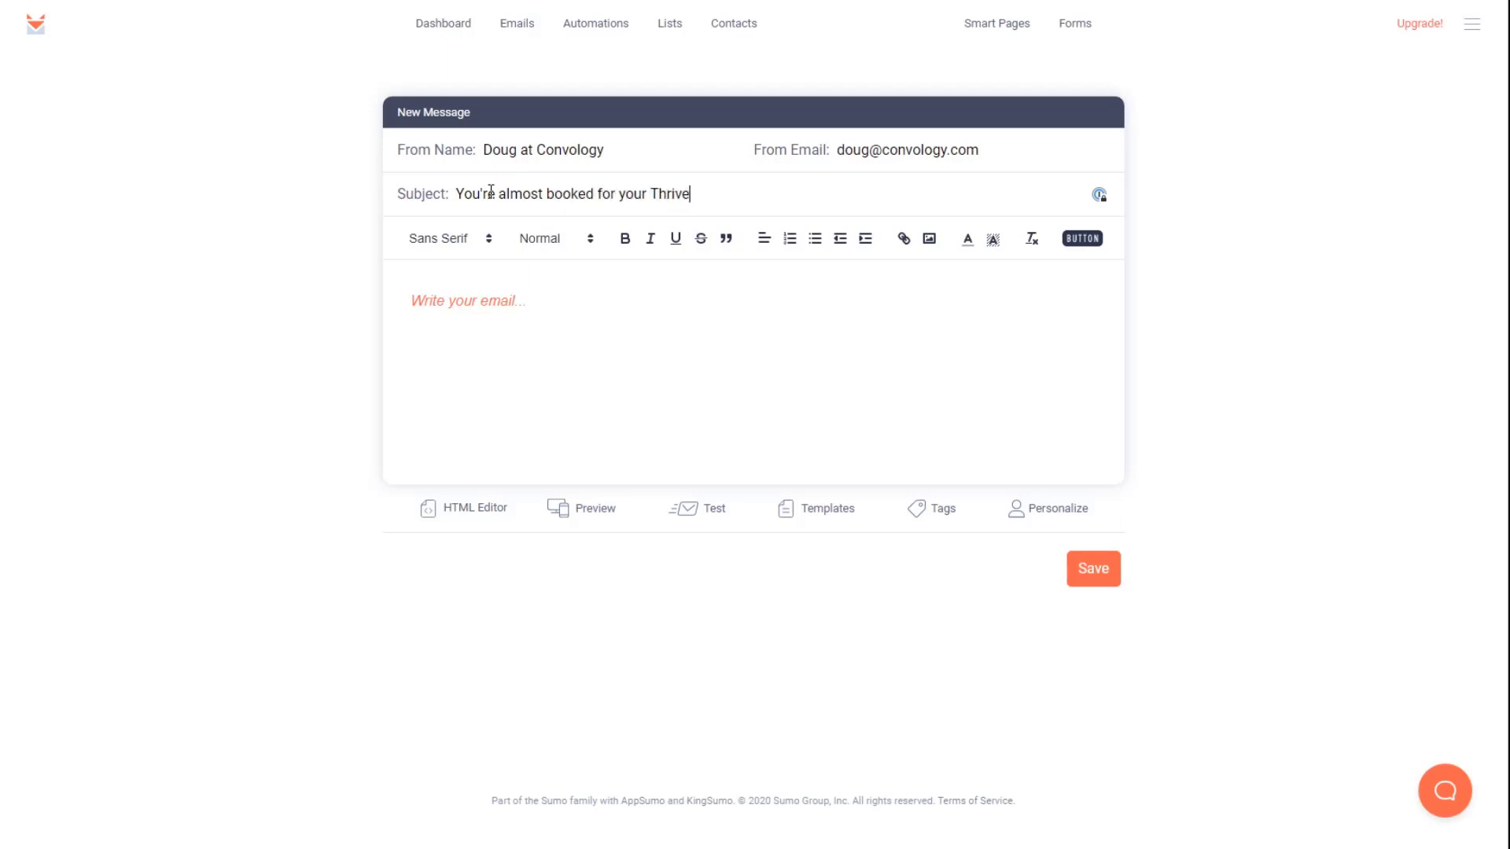
{"action": "type", "text": " Coaching Call!"}
Step: Write the greeting 'Hi {{contact.first_name}}' in the body, with the name tag unbolded
{"action": "left_click", "coordinate": [501, 321]}
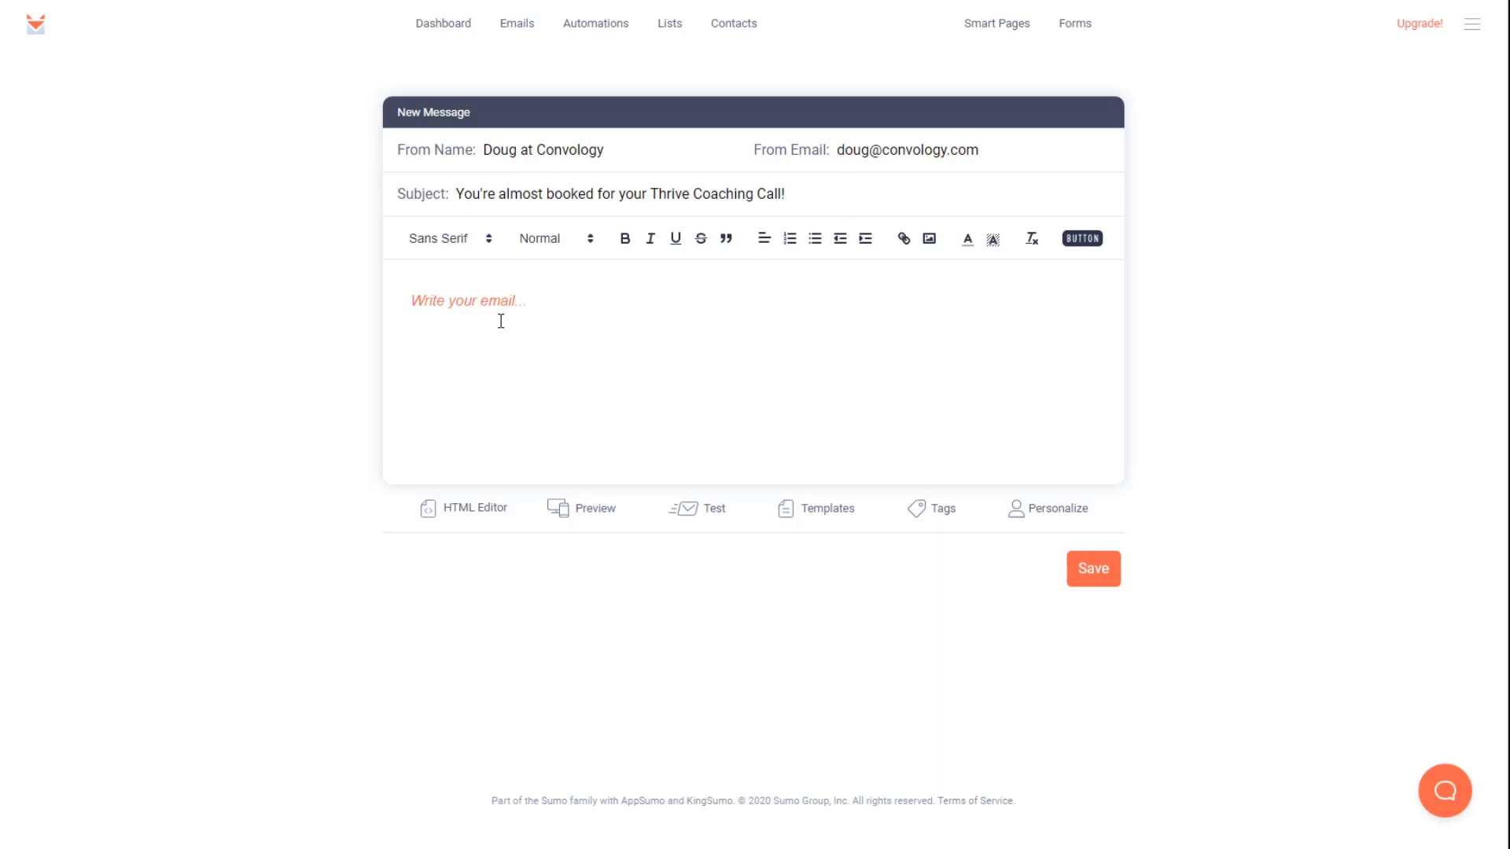
{"action": "type", "text": "Hi"}
{"action": "left_click", "coordinate": [1046, 510]}
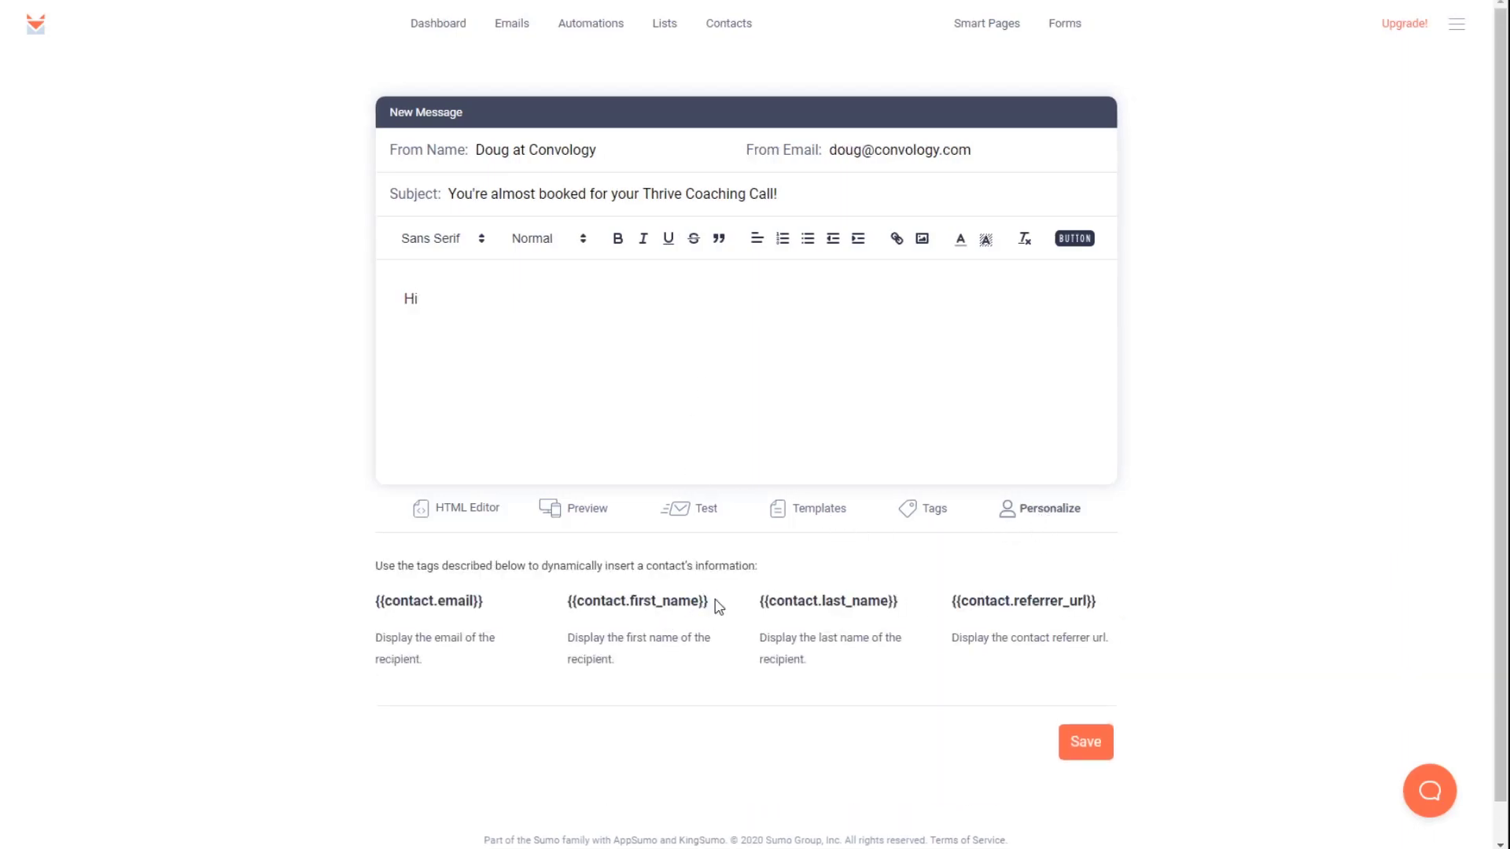
{"action": "left_click_drag", "start_coordinate": [714, 604], "coordinate": [569, 602]}
{"action": "key", "text": "ctrl+c"}
{"action": "left_click", "coordinate": [481, 307]}
{"action": "key", "text": "ctrl+v"}
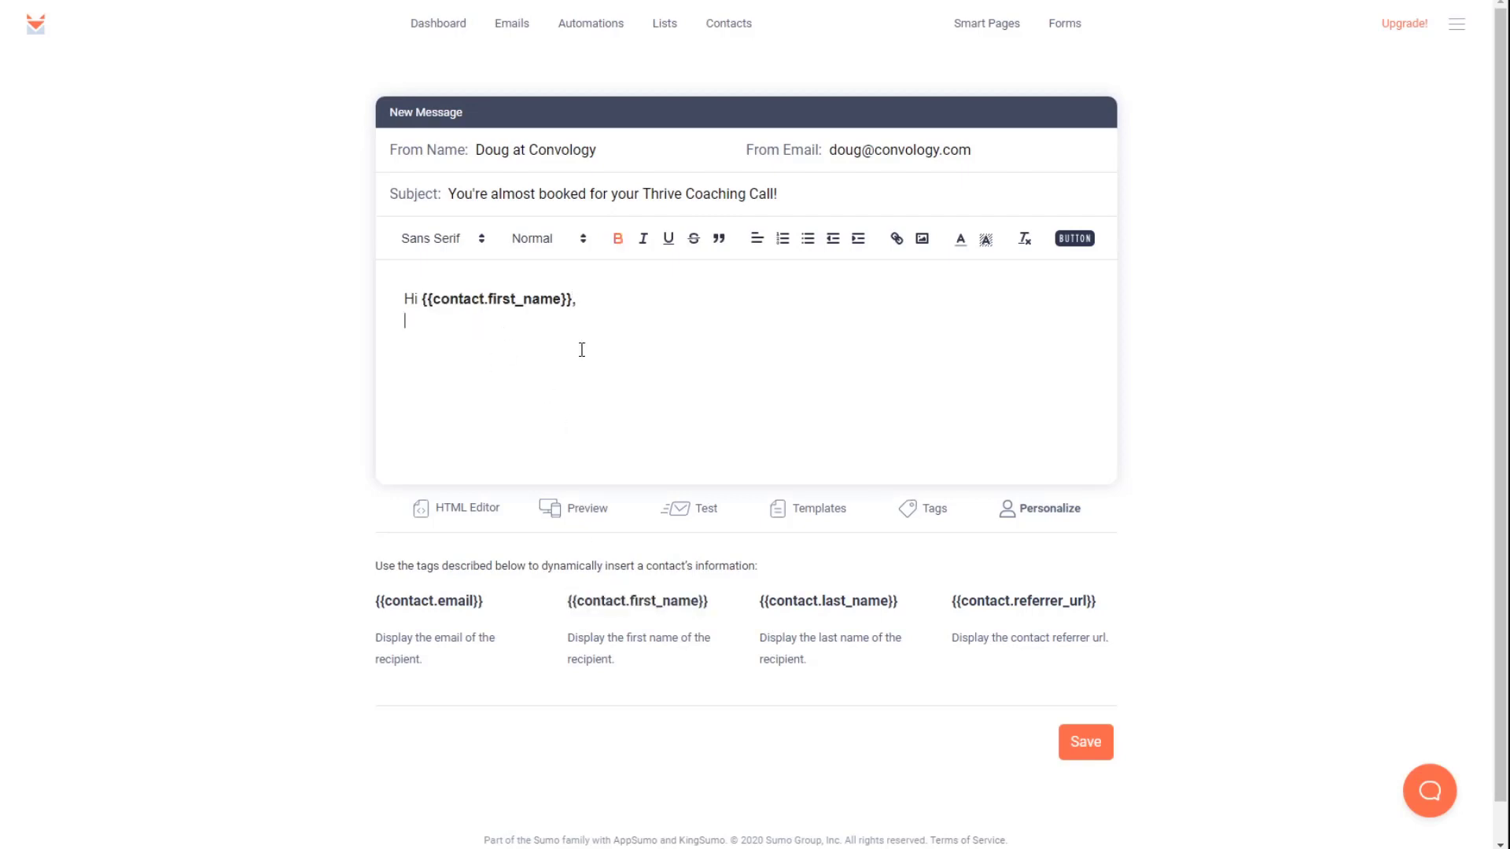
{"action": "left_click_drag", "start_coordinate": [585, 305], "coordinate": [421, 303]}
{"action": "key", "text": "ctrl+b"}
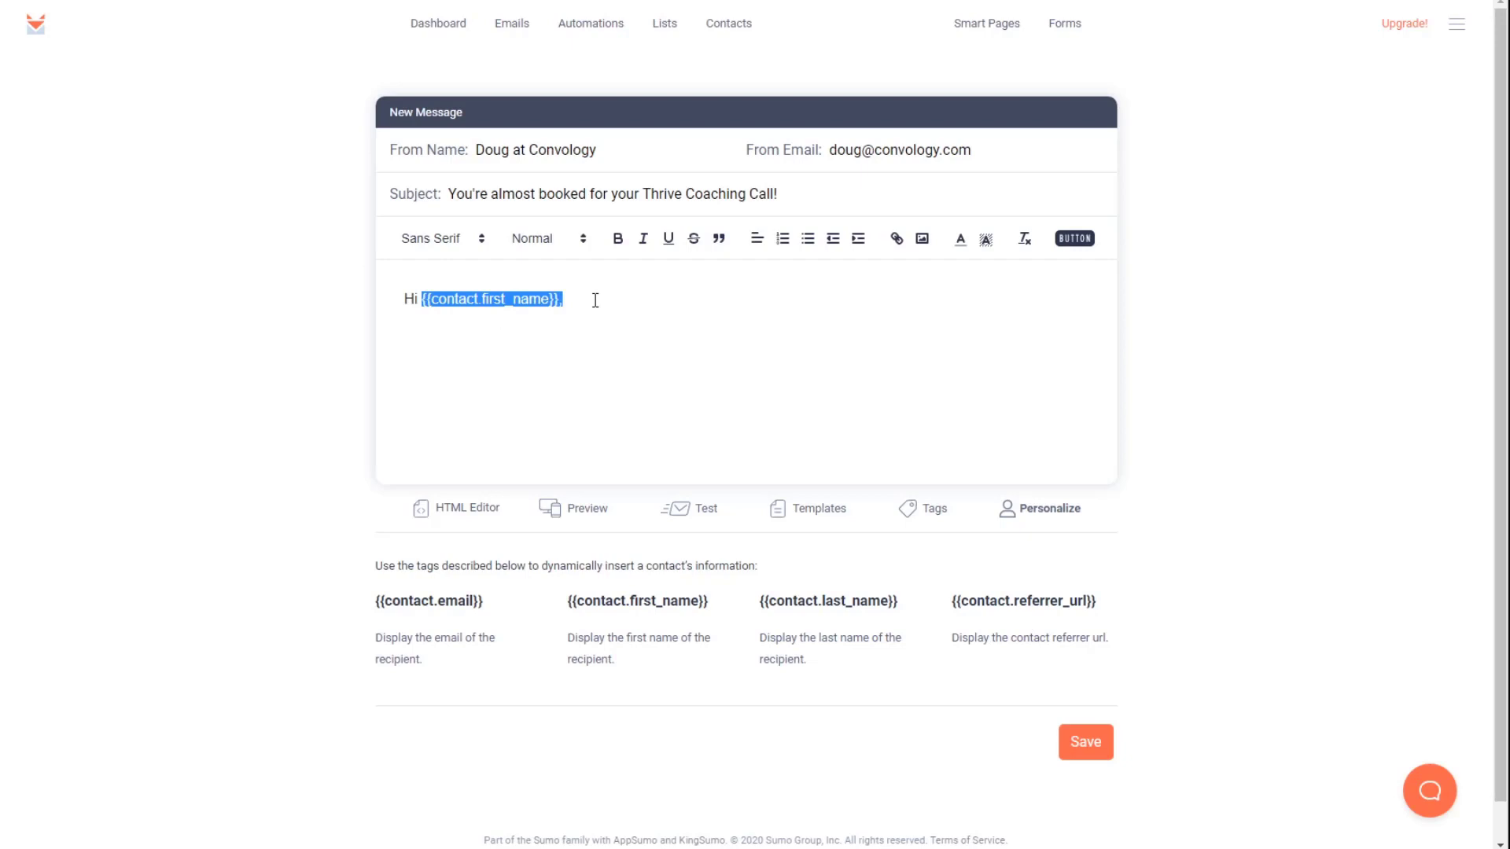
{"action": "left_click", "coordinate": [589, 300]}
Step: Add the line 'You didn't finish booking your consultation call with me! Click the button below to finish booking your call.'
{"action": "key", "text": "Return"}
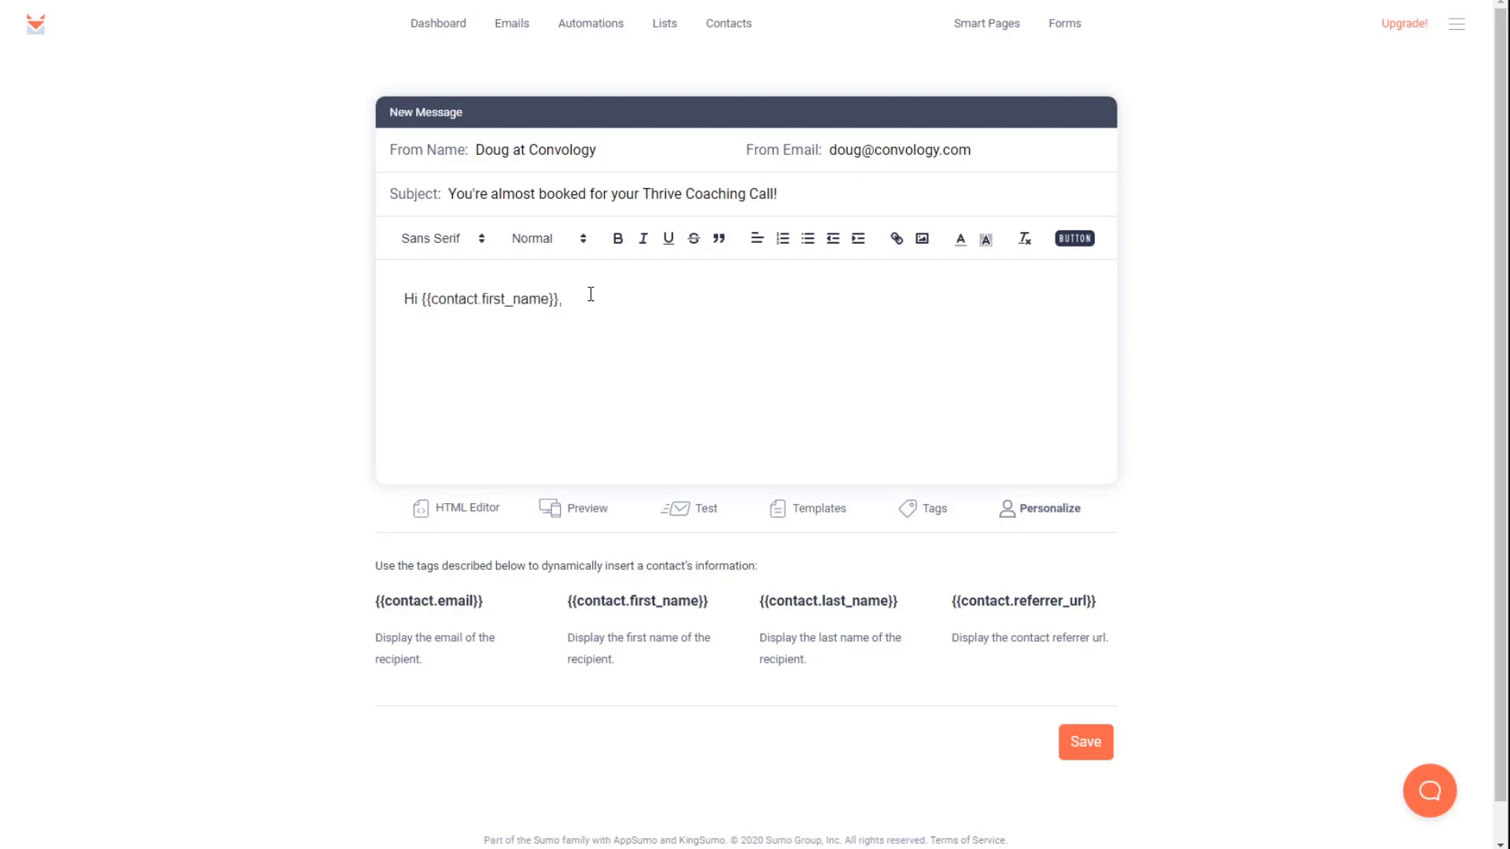
{"action": "type", "text": "You didn't finish boo"}
{"action": "key", "text": "BackSpace"}
{"action": "key", "text": "BackSpace"}
{"action": "type", "text": "ooking"}
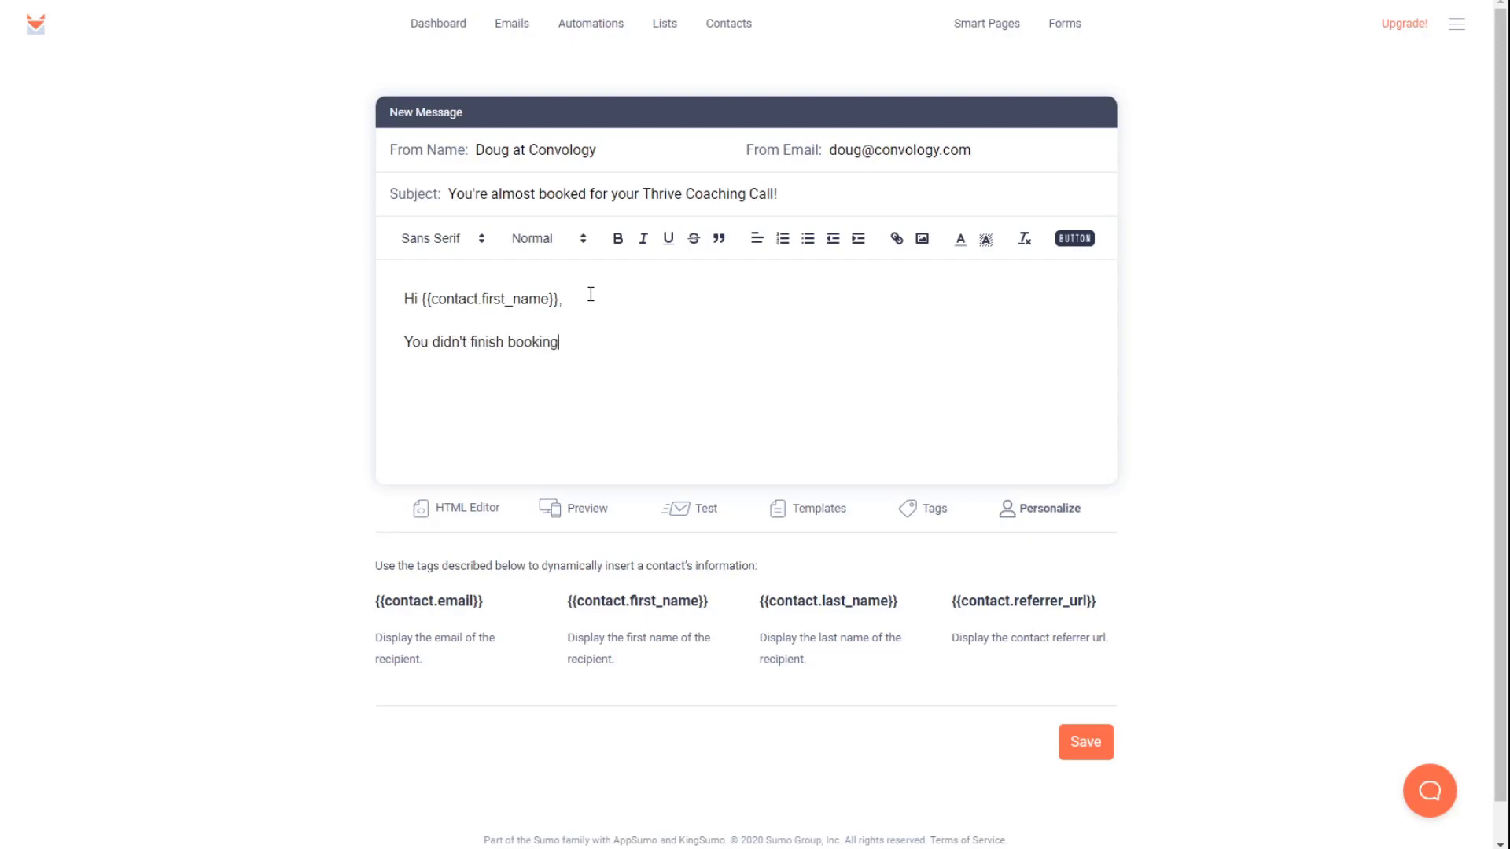
{"action": "type", "text": " your consultatio ncall!"}
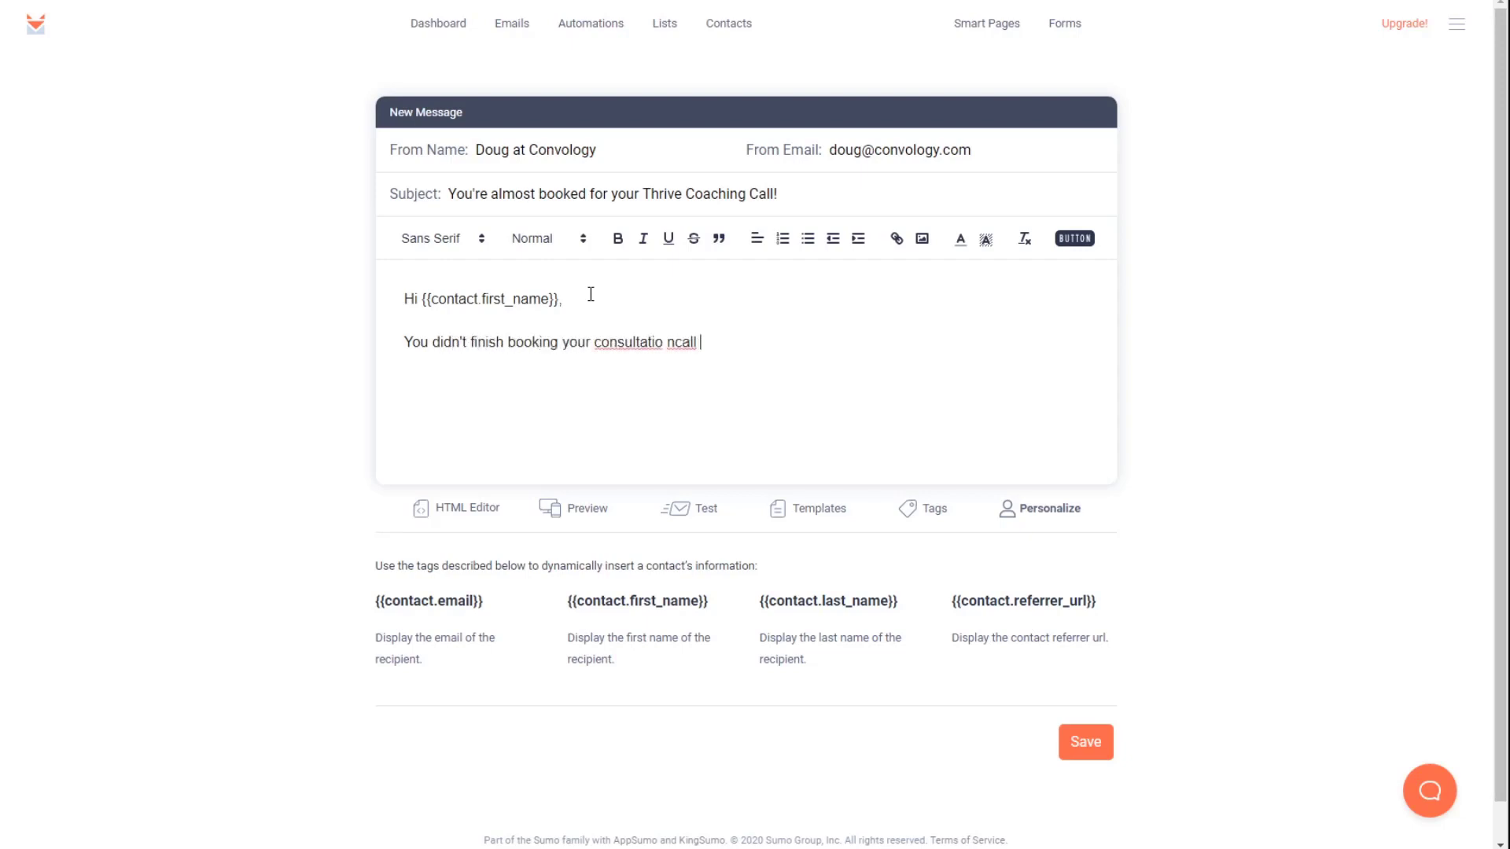
{"action": "key", "text": "BackSpace"}
{"action": "key", "text": "BackSpace"}
{"action": "type", "text": "n call with me! Click the button"}
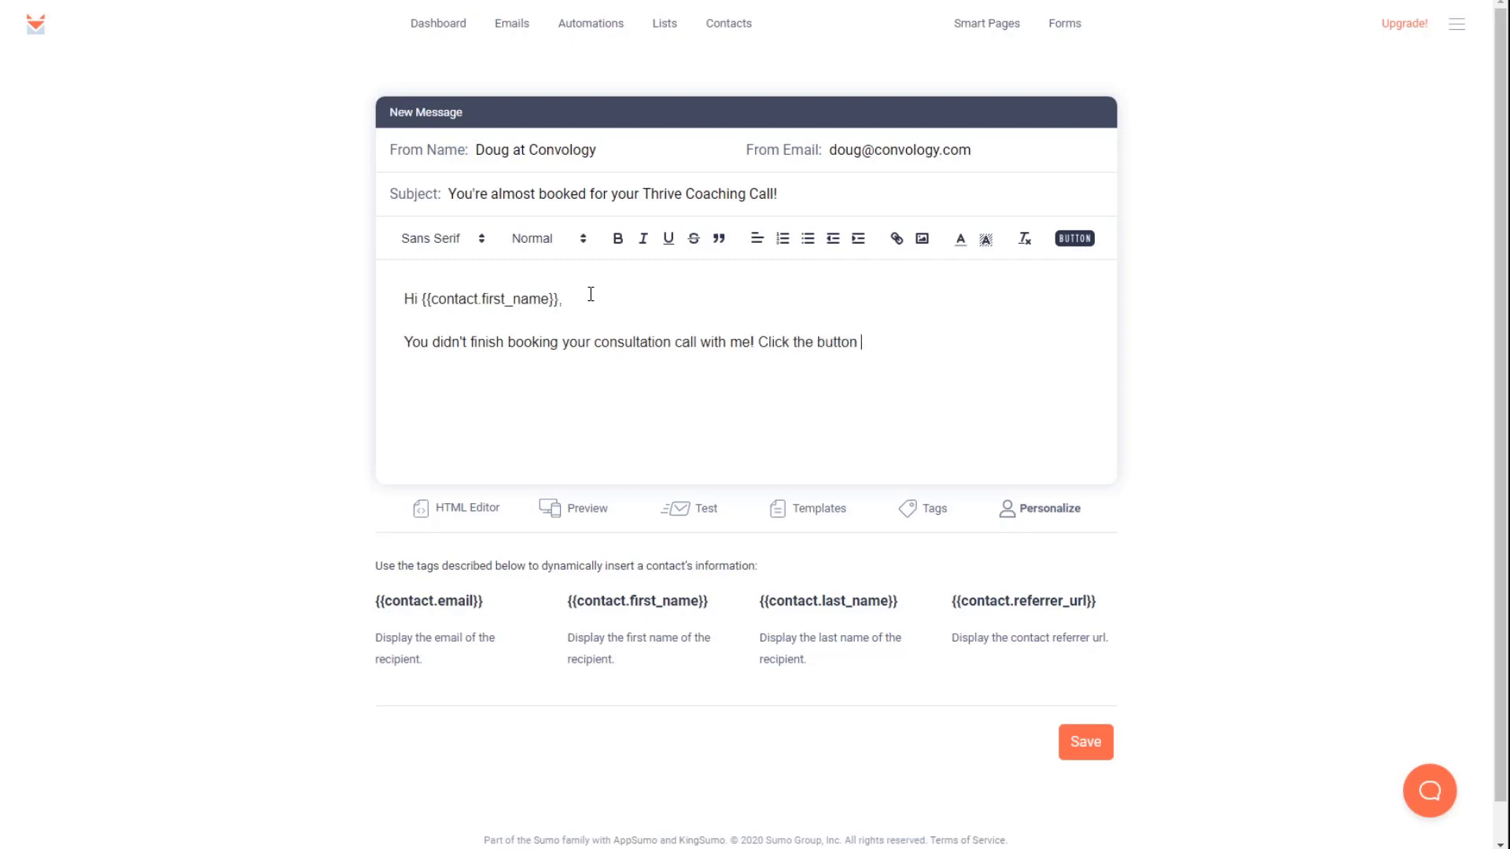
{"action": "type", "text": " below to finish book"}
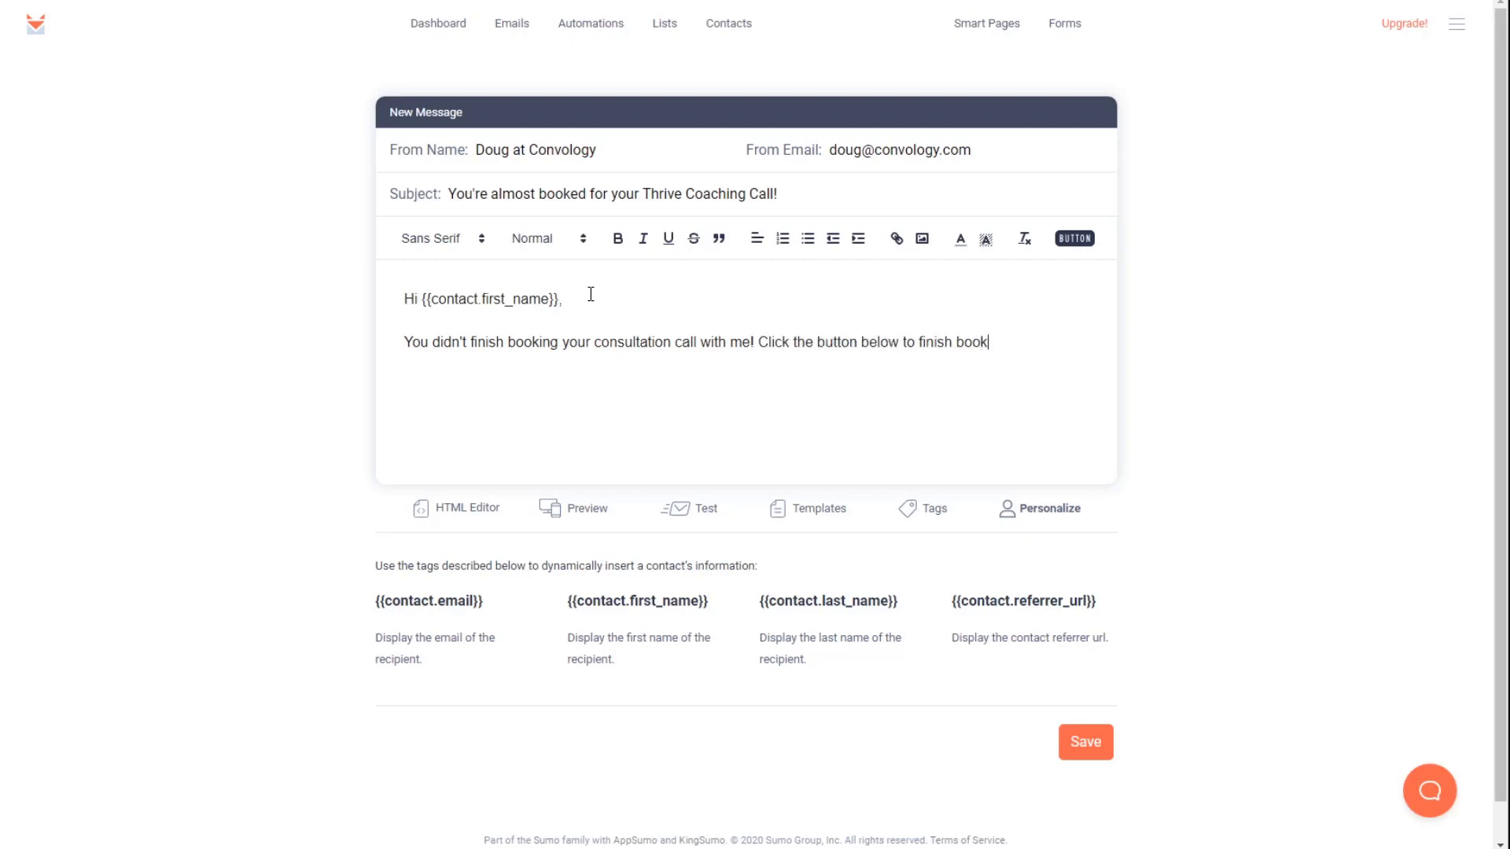
{"action": "type", "text": "ing your call."}
Step: Add a button to the email, replacing 'Click Here!' with the label 'Resume Booking Your Call'
{"action": "left_click", "coordinate": [1085, 248]}
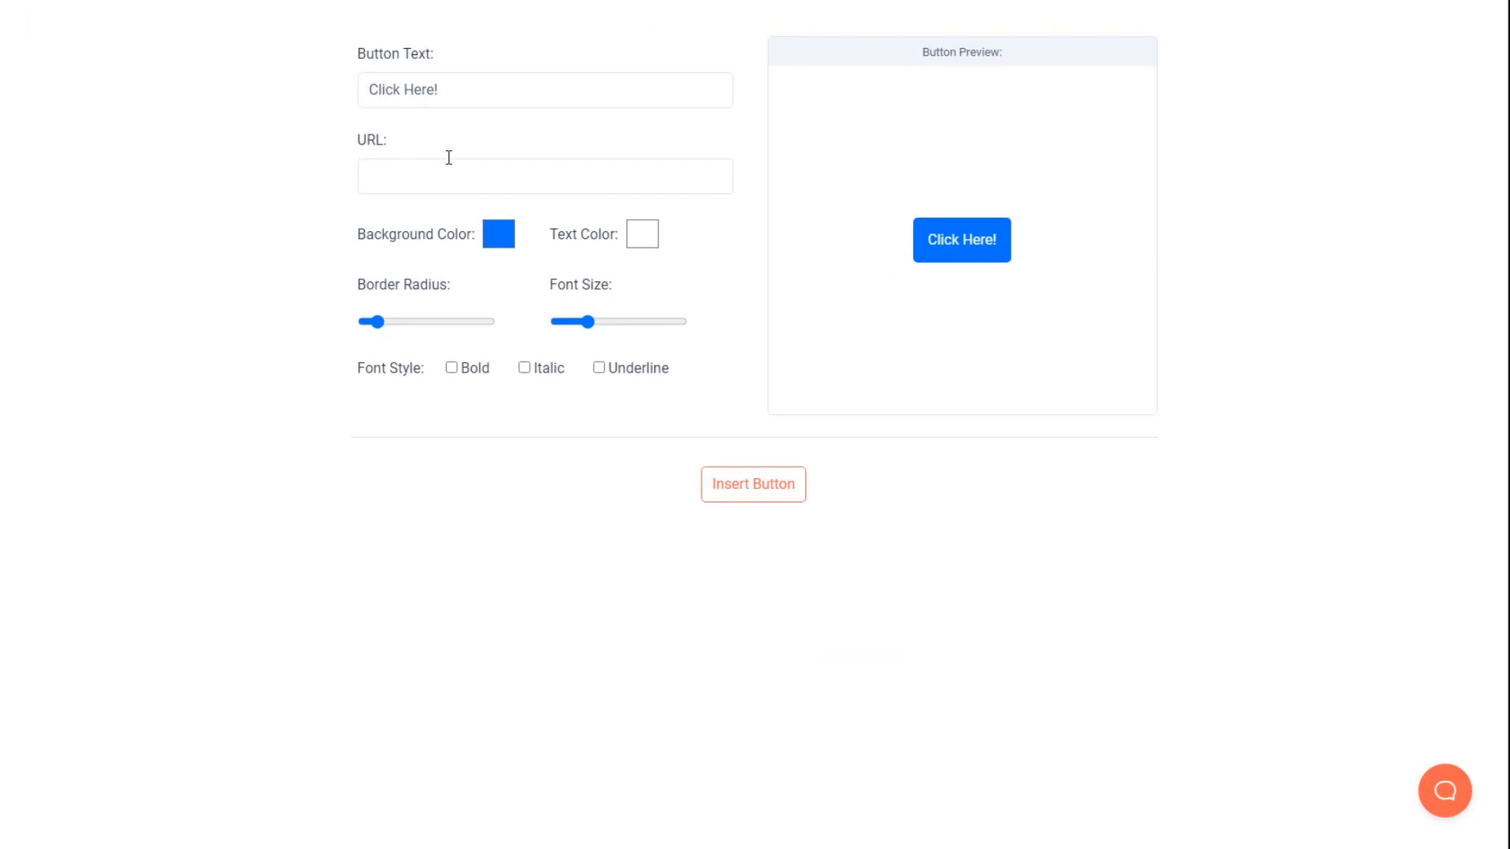
{"action": "left_click", "coordinate": [432, 88]}
{"action": "left_click_drag", "start_coordinate": [432, 88], "coordinate": [337, 83]}
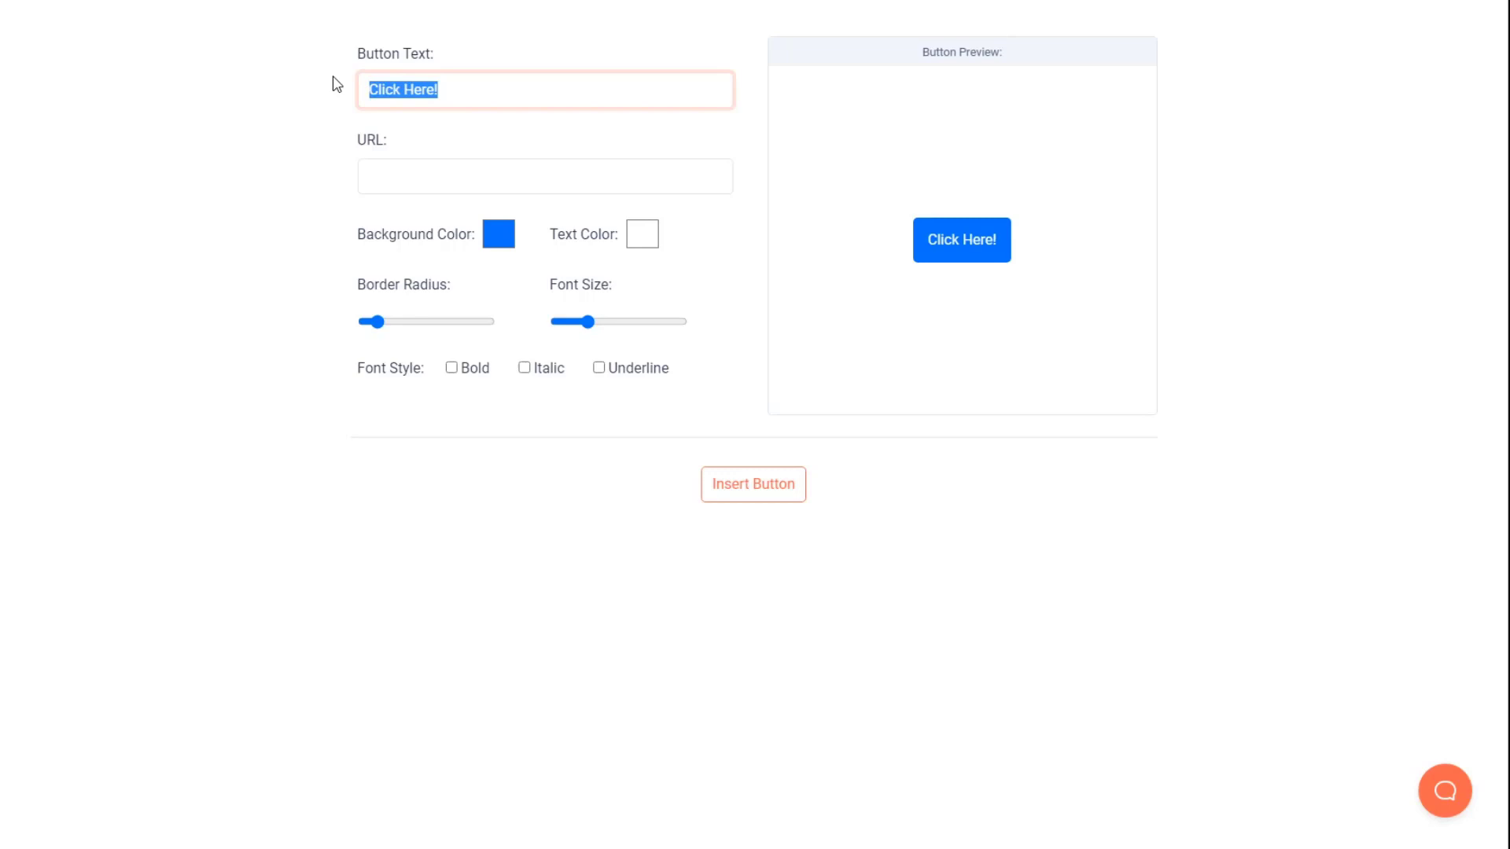
{"action": "type", "text": "Resume Book"}
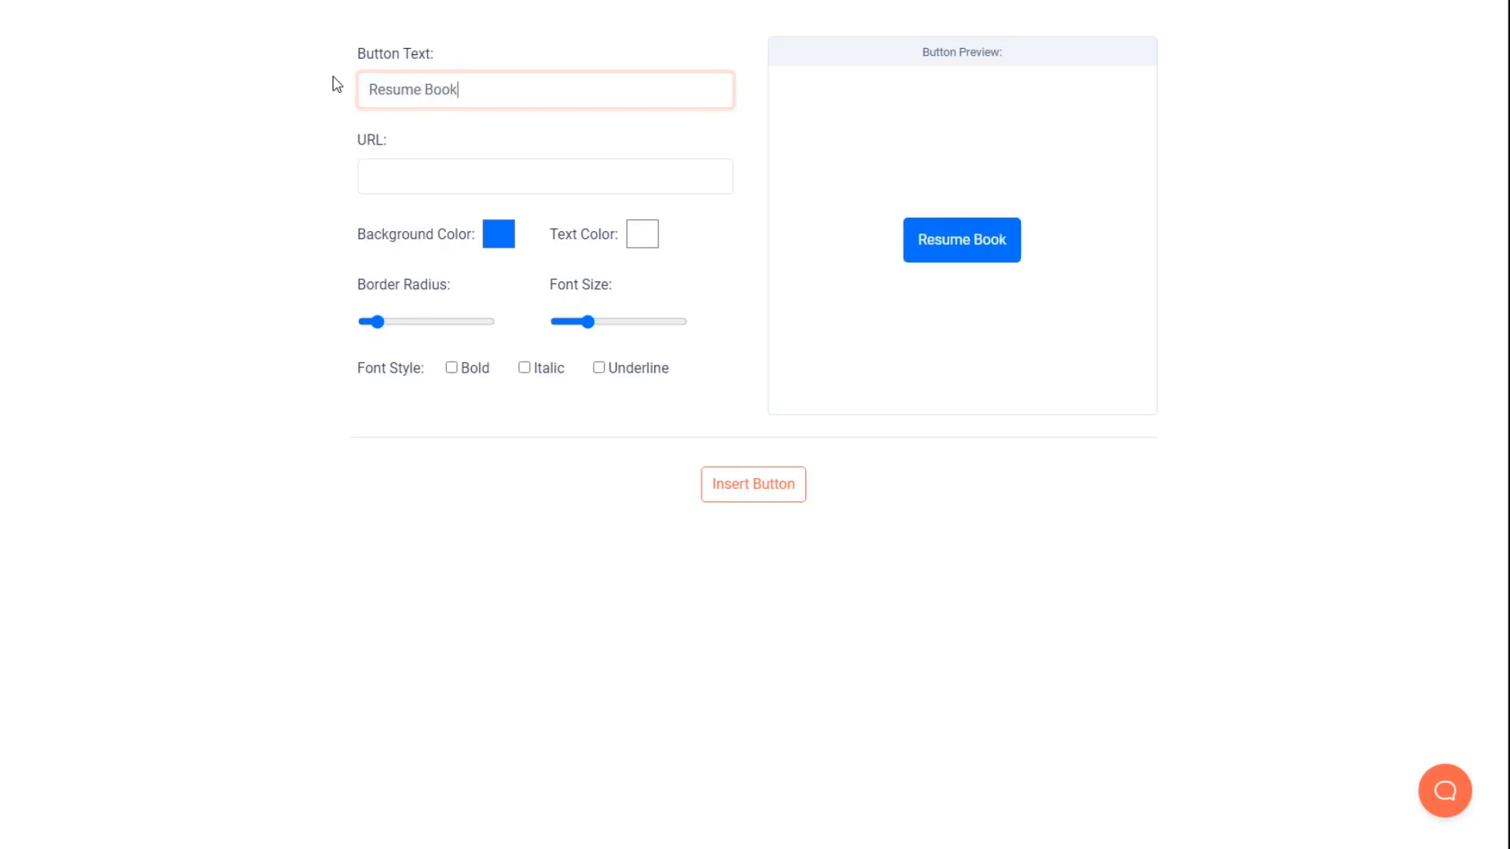
{"action": "type", "text": "ing Your Call"}
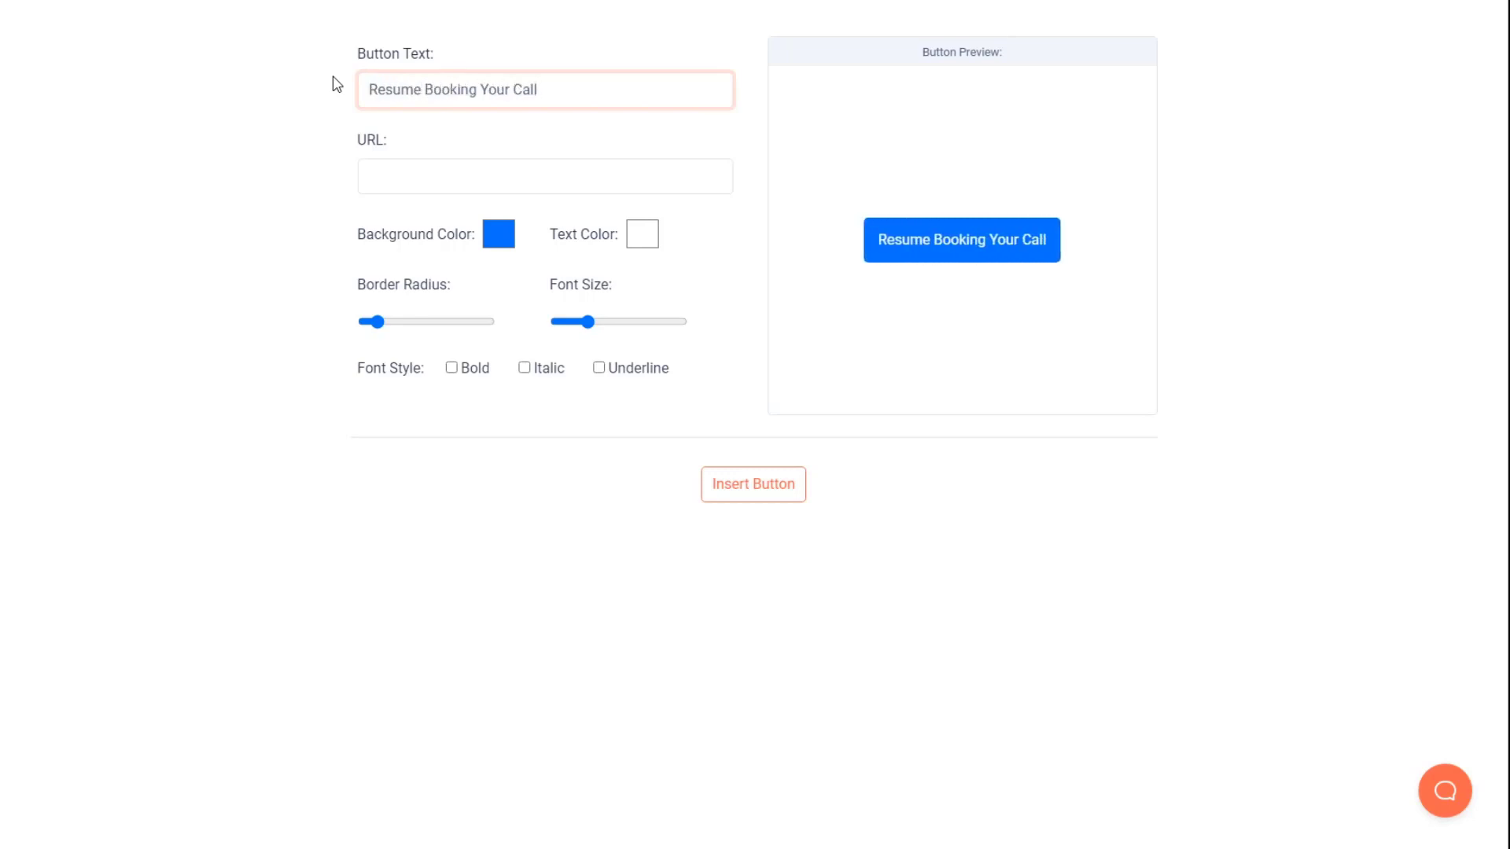
{"action": "left_click", "coordinate": [401, 173]}
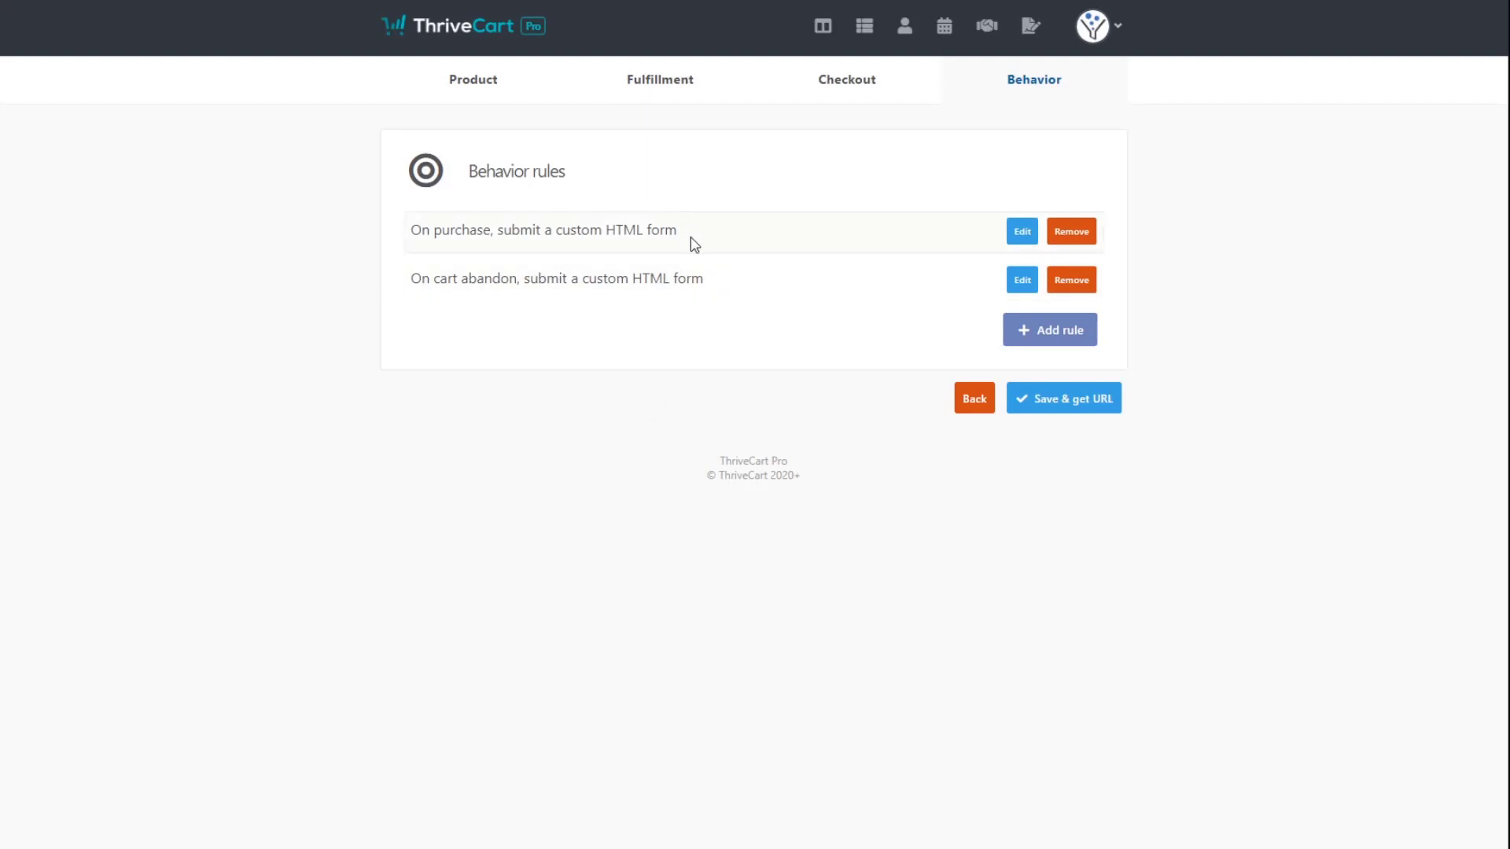
Step: Save the ThriveCart product and copy its live checkout URL for the button's link
{"action": "left_click", "coordinate": [1070, 403]}
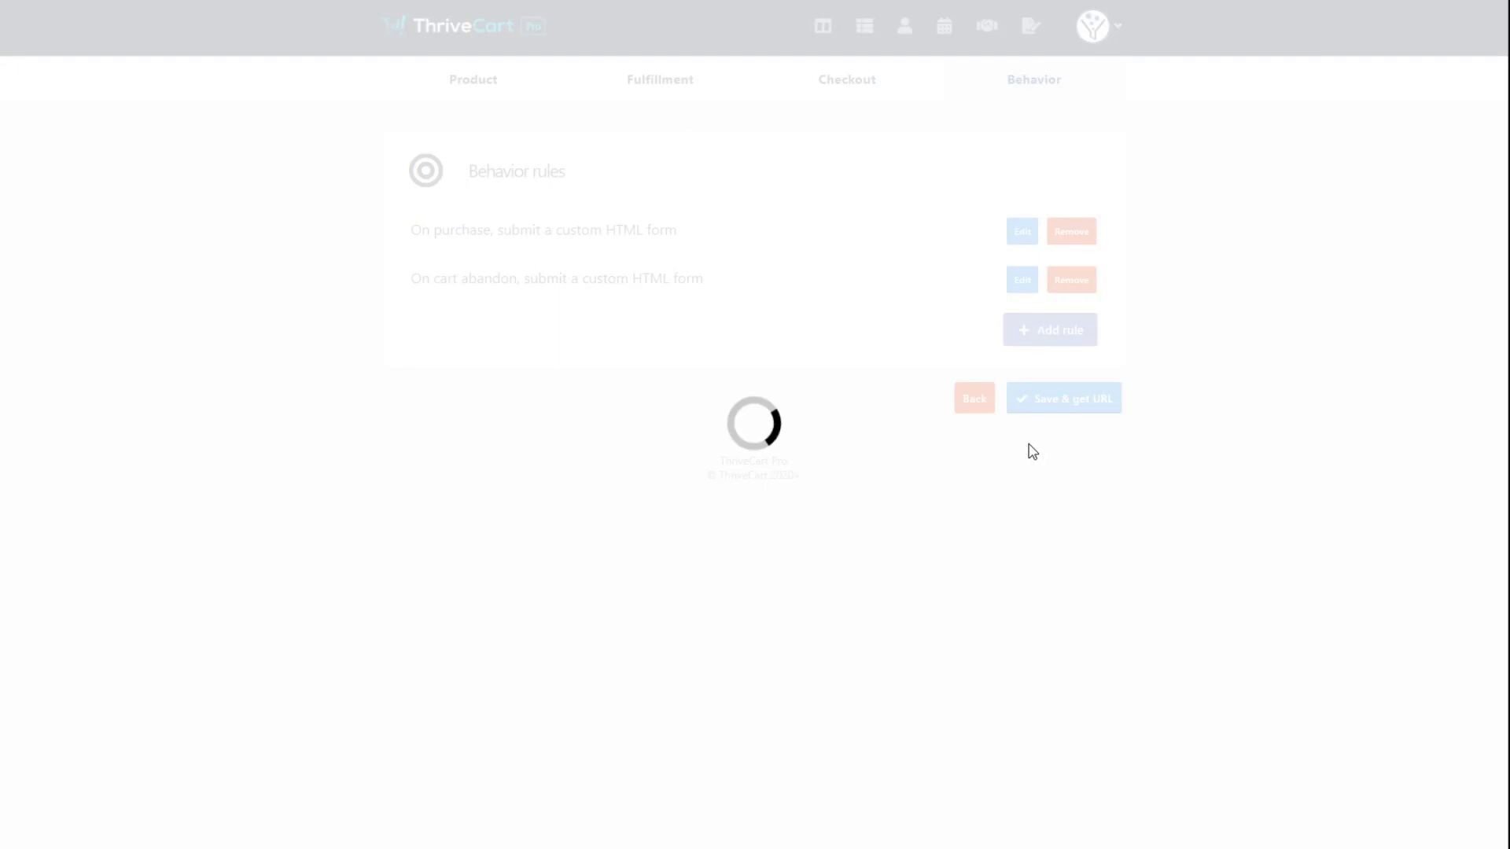
{"action": "left_click_drag", "start_coordinate": [840, 246], "coordinate": [410, 246]}
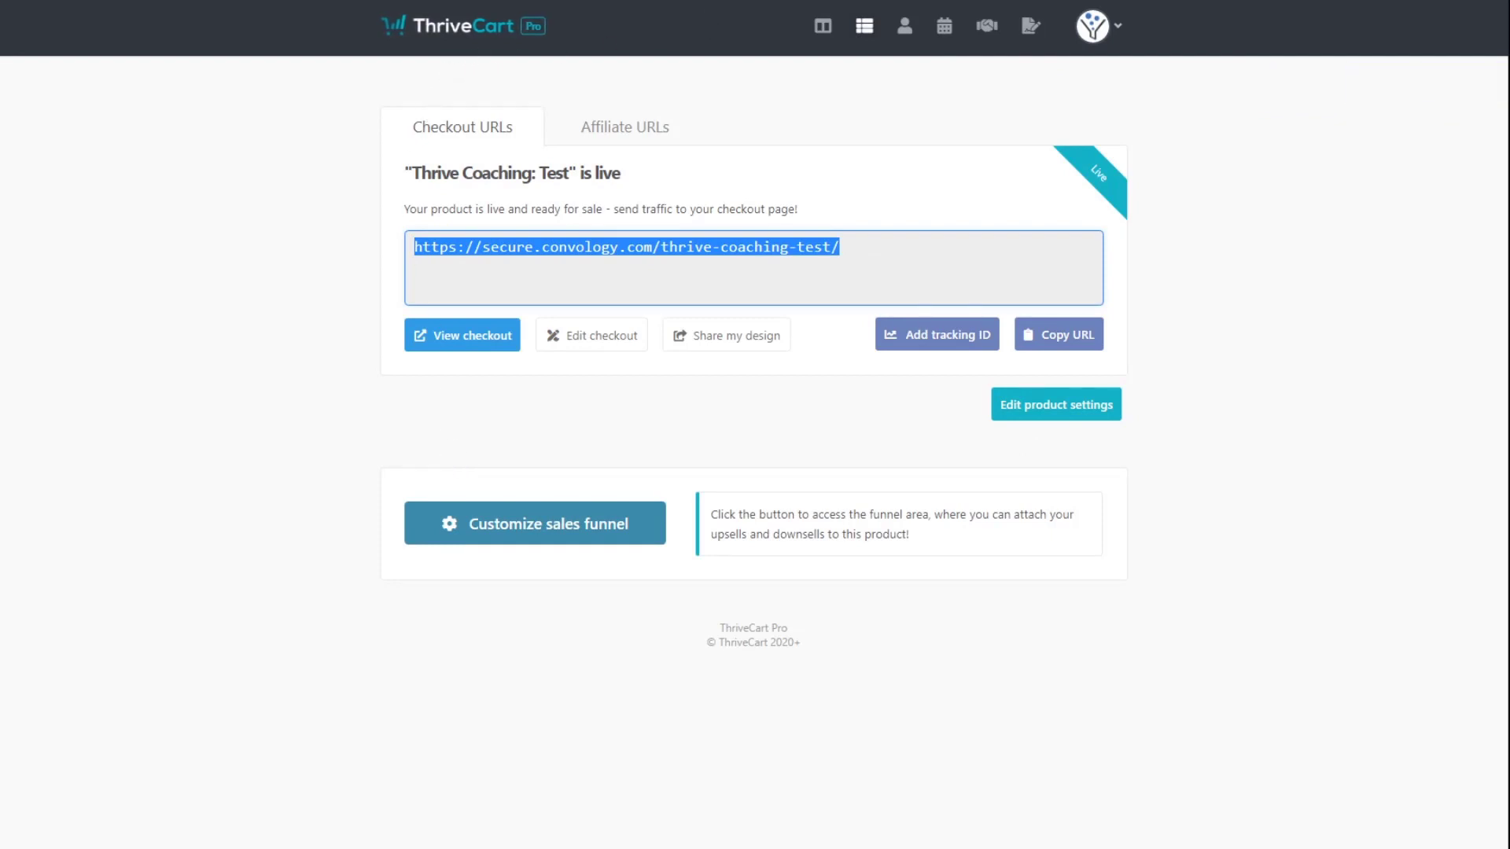
{"action": "left_click", "coordinate": [428, 172]}
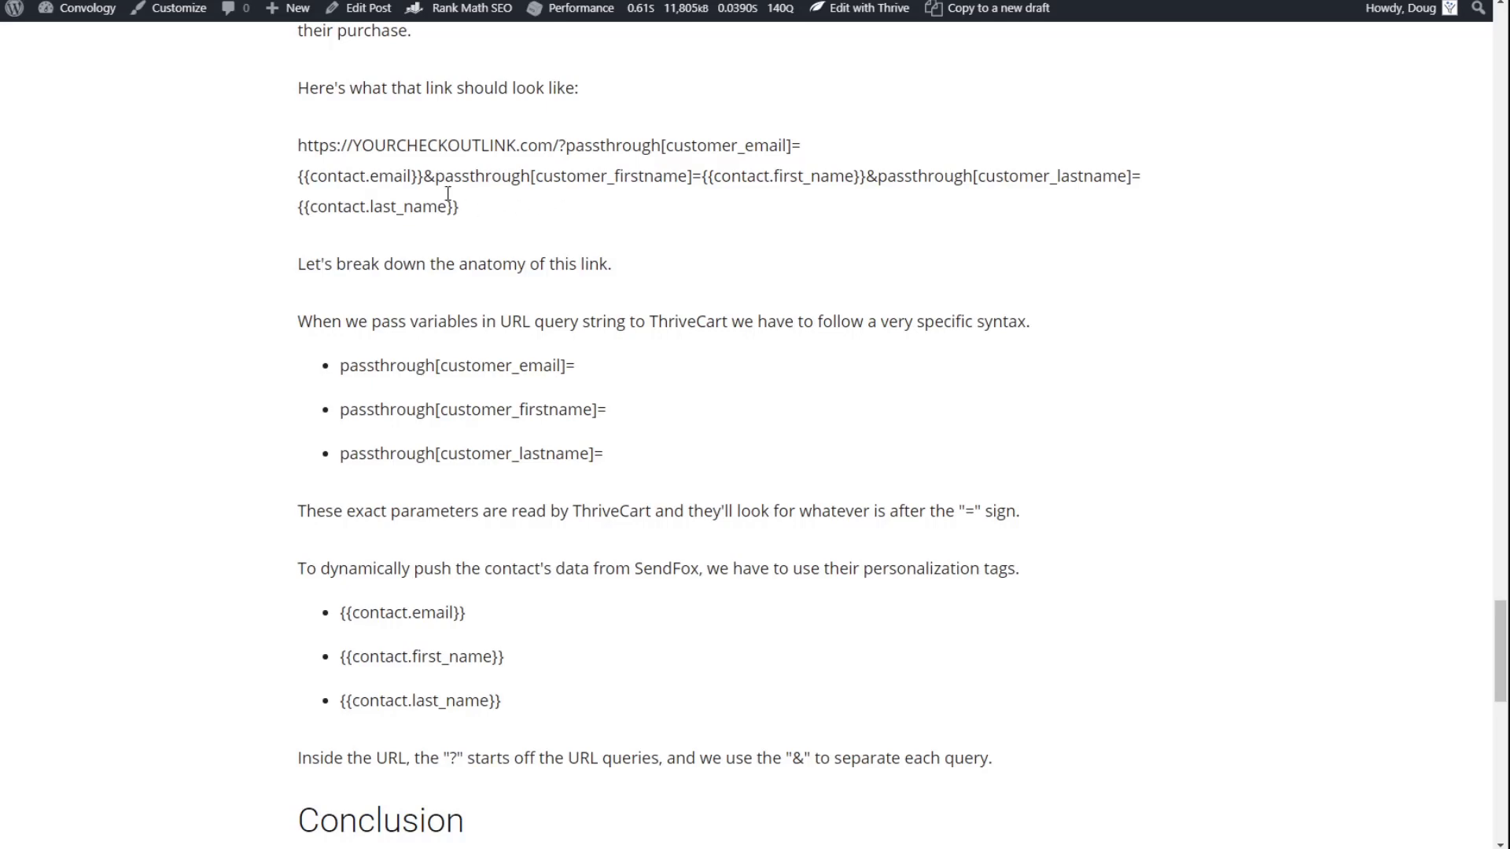
Step: Highlight the blog post's example checkout link and its passthrough query string
{"action": "left_click_drag", "start_coordinate": [460, 206], "coordinate": [518, 144]}
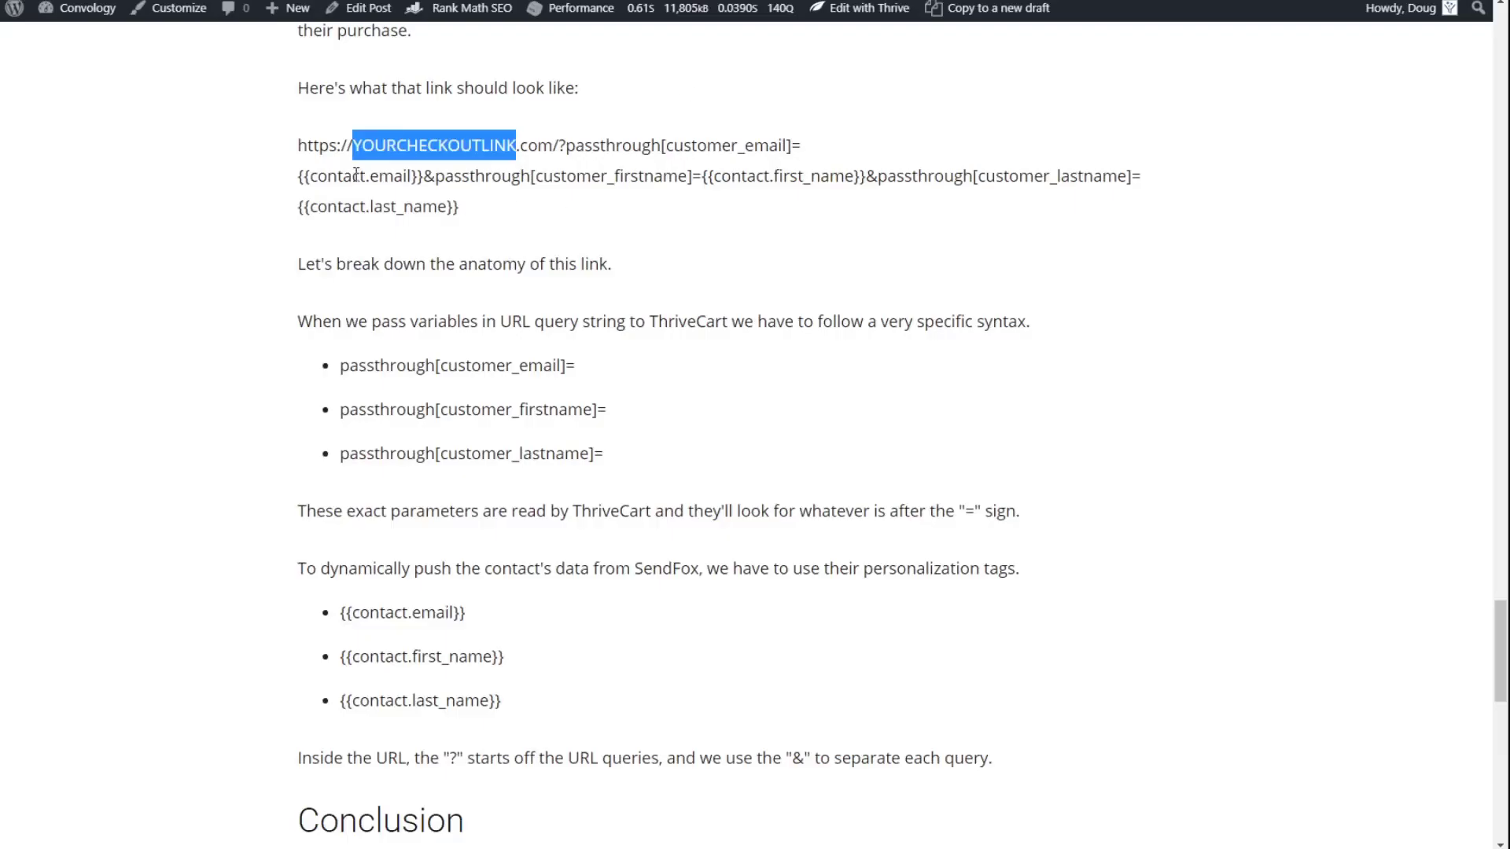
{"action": "left_click", "coordinate": [350, 169]}
{"action": "left_click_drag", "start_coordinate": [557, 145], "coordinate": [580, 203]}
{"action": "left_click", "coordinate": [572, 164]}
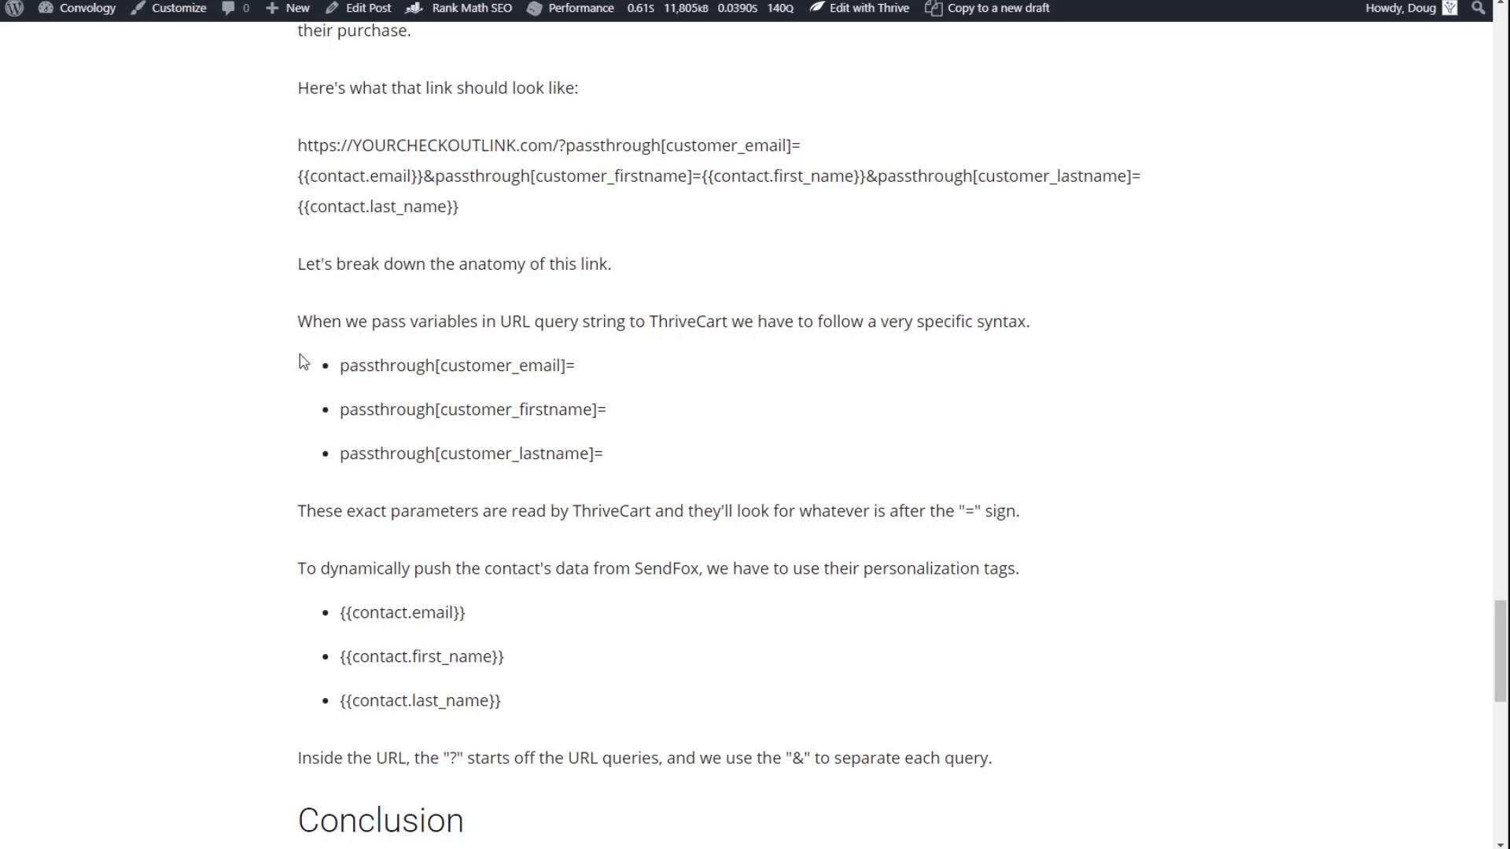
{"action": "left_click_drag", "start_coordinate": [341, 365], "coordinate": [587, 381]}
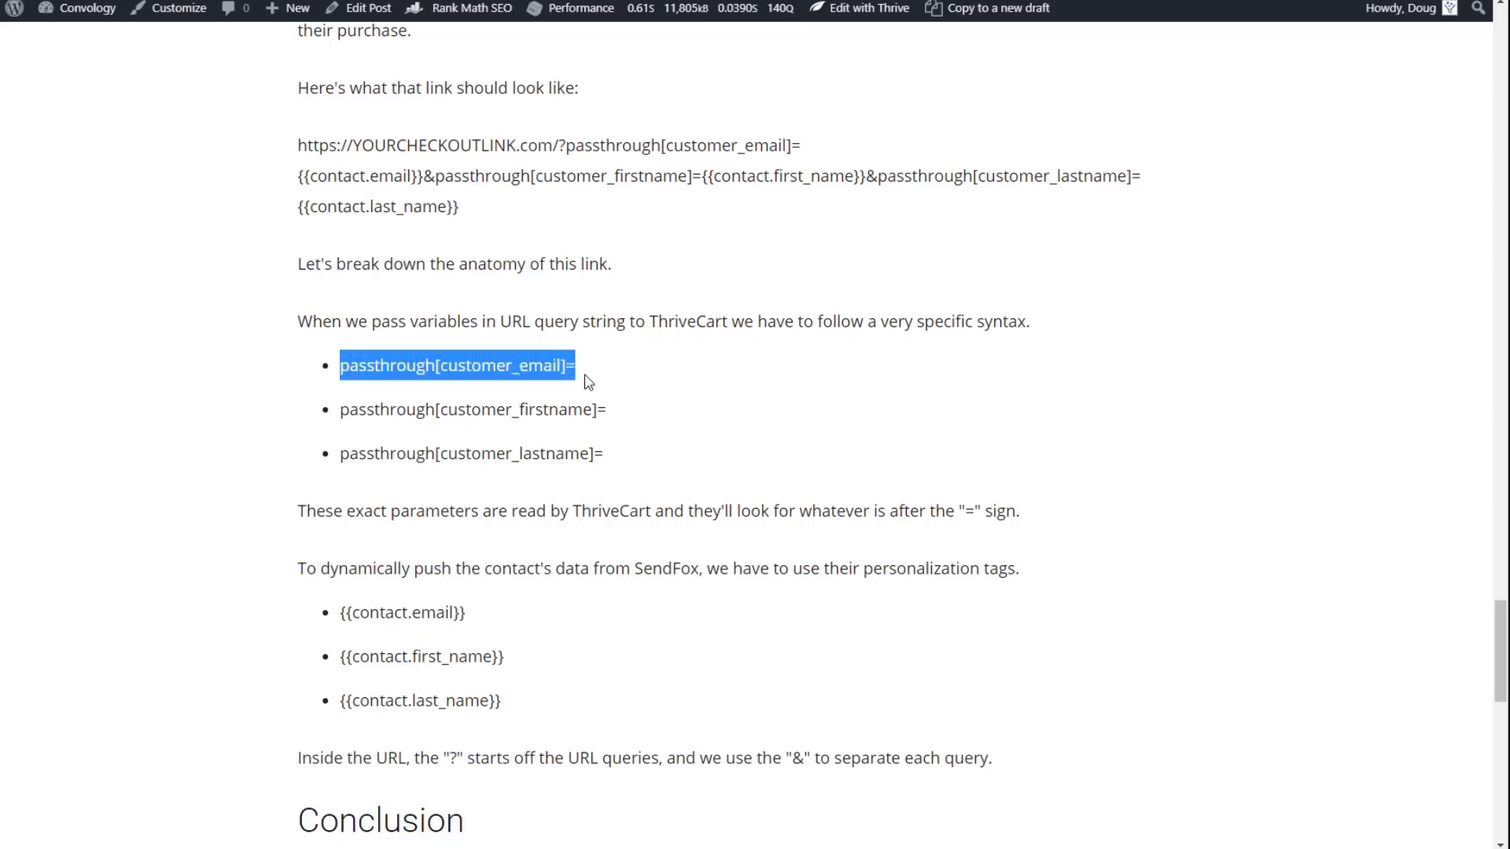
{"action": "left_click", "coordinate": [587, 376]}
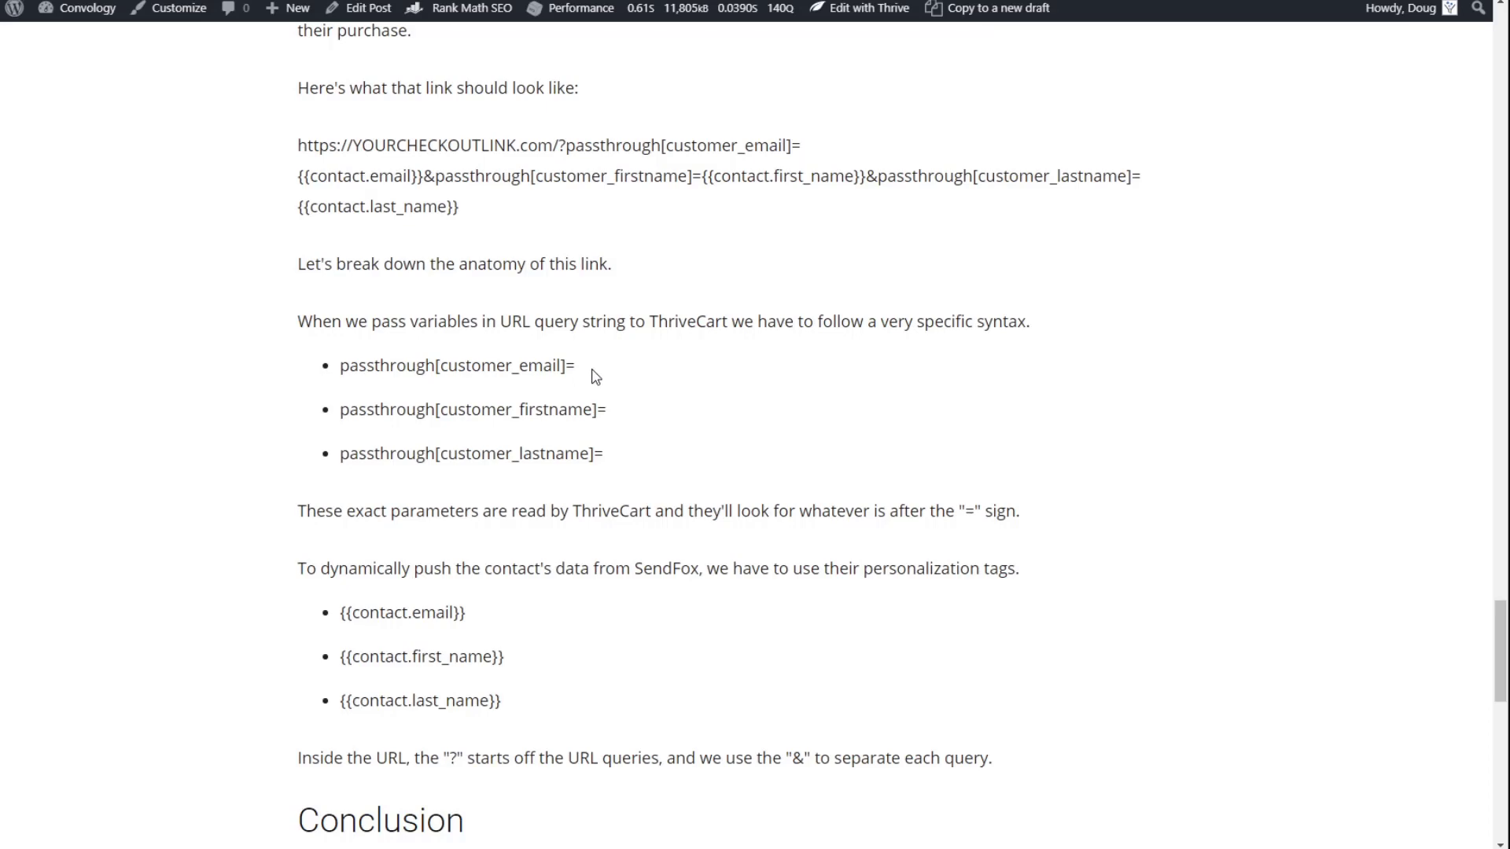
{"action": "scroll", "coordinate": [650, 350], "scroll_direction": "down", "scroll_amount": 2}
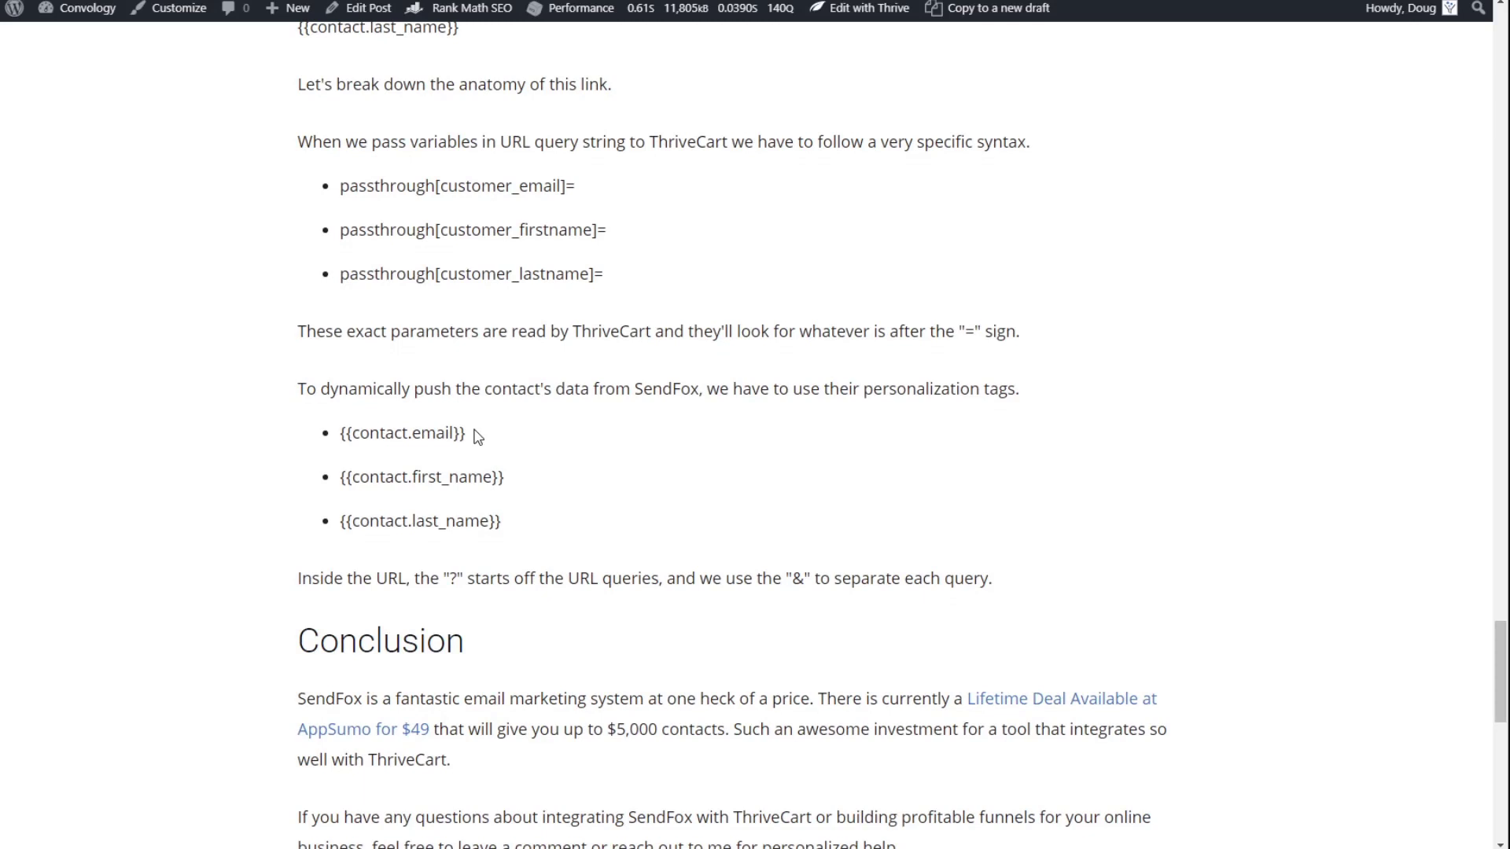
{"action": "left_click_drag", "start_coordinate": [469, 434], "coordinate": [340, 440]}
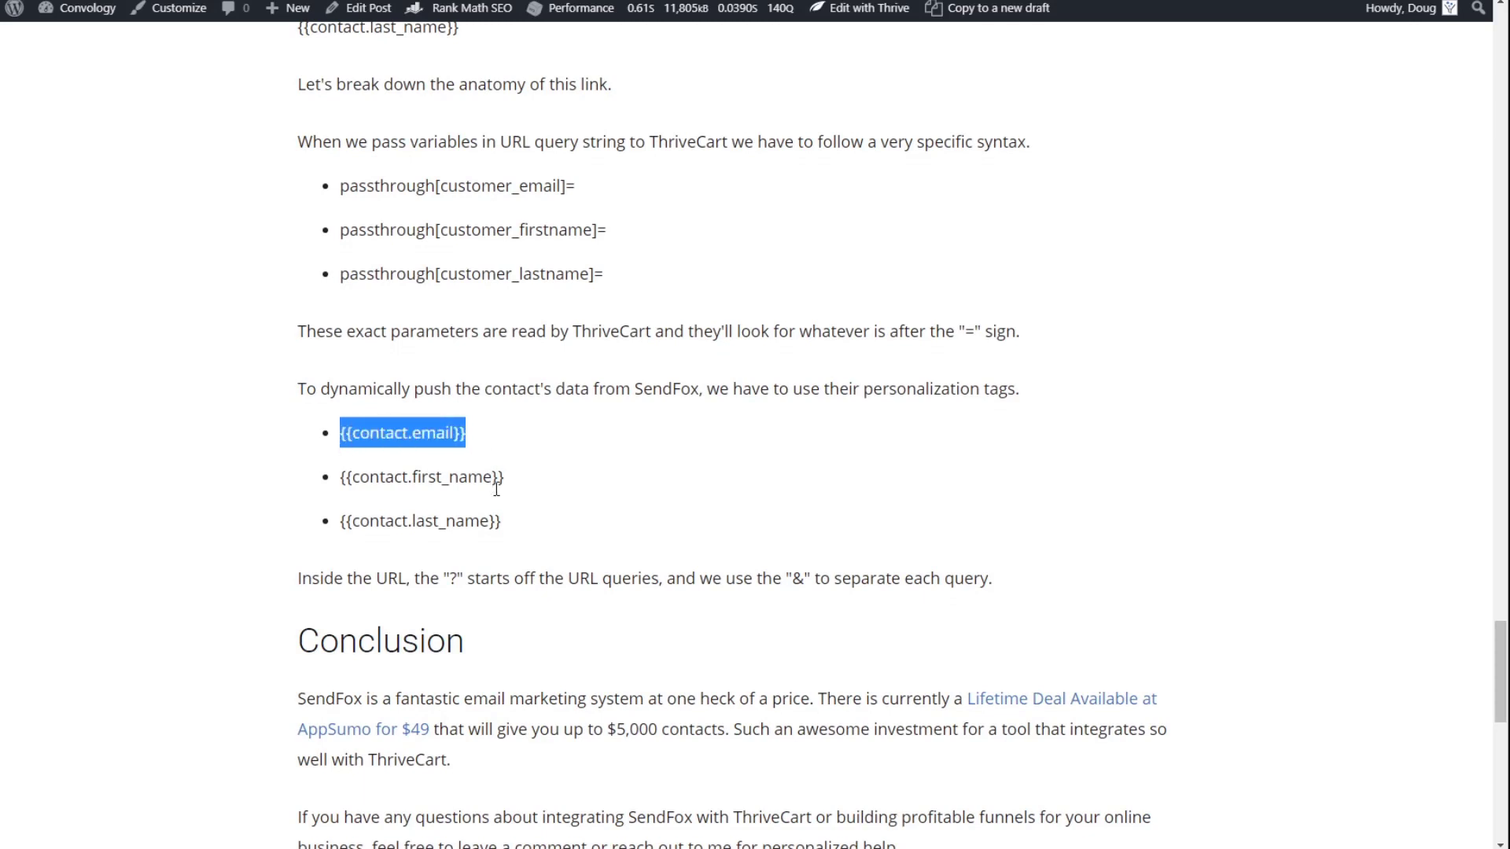
{"action": "left_click_drag", "start_coordinate": [510, 482], "coordinate": [367, 478]}
{"action": "left_click_drag", "start_coordinate": [513, 526], "coordinate": [407, 523]}
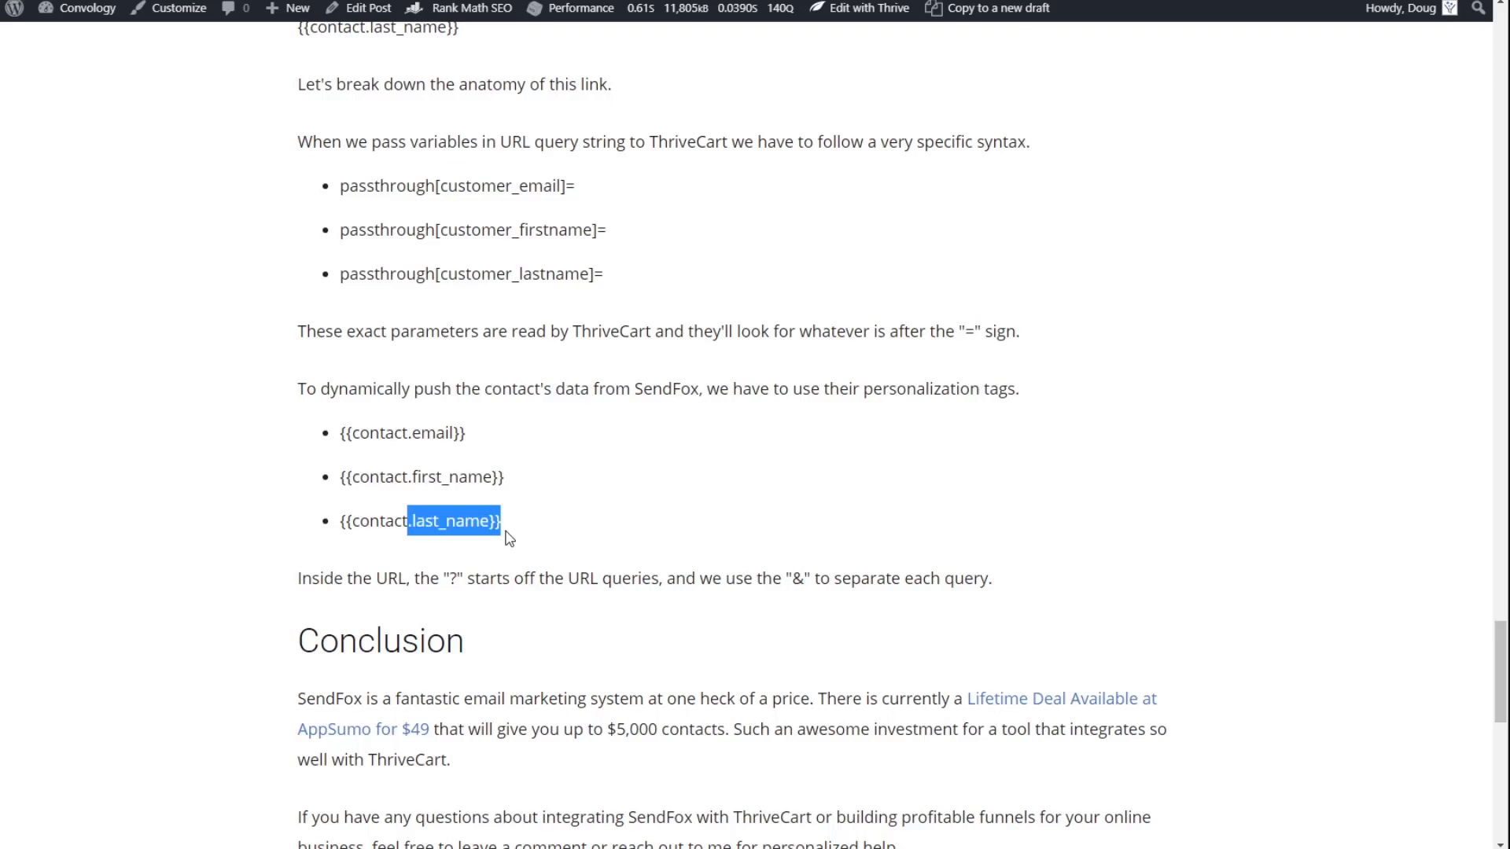
{"action": "left_click", "coordinate": [507, 540]}
{"action": "scroll", "coordinate": [515, 568], "scroll_direction": "up", "scroll_amount": 1}
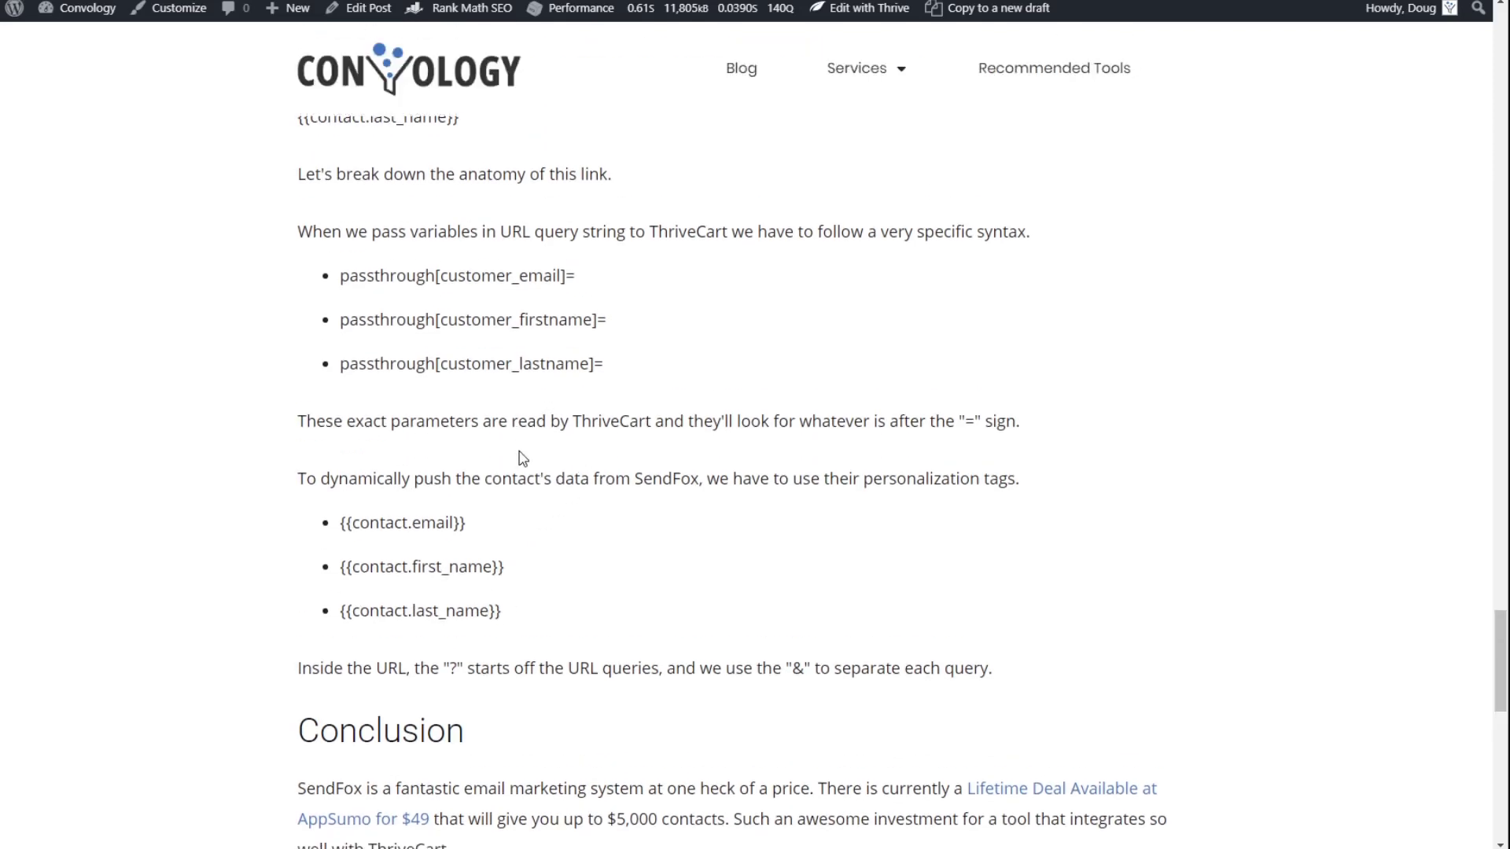
{"action": "scroll", "coordinate": [519, 458], "scroll_direction": "up", "scroll_amount": 2}
{"action": "left_click_drag", "start_coordinate": [482, 288], "coordinate": [299, 235]}
{"action": "left_click", "coordinate": [474, 267]}
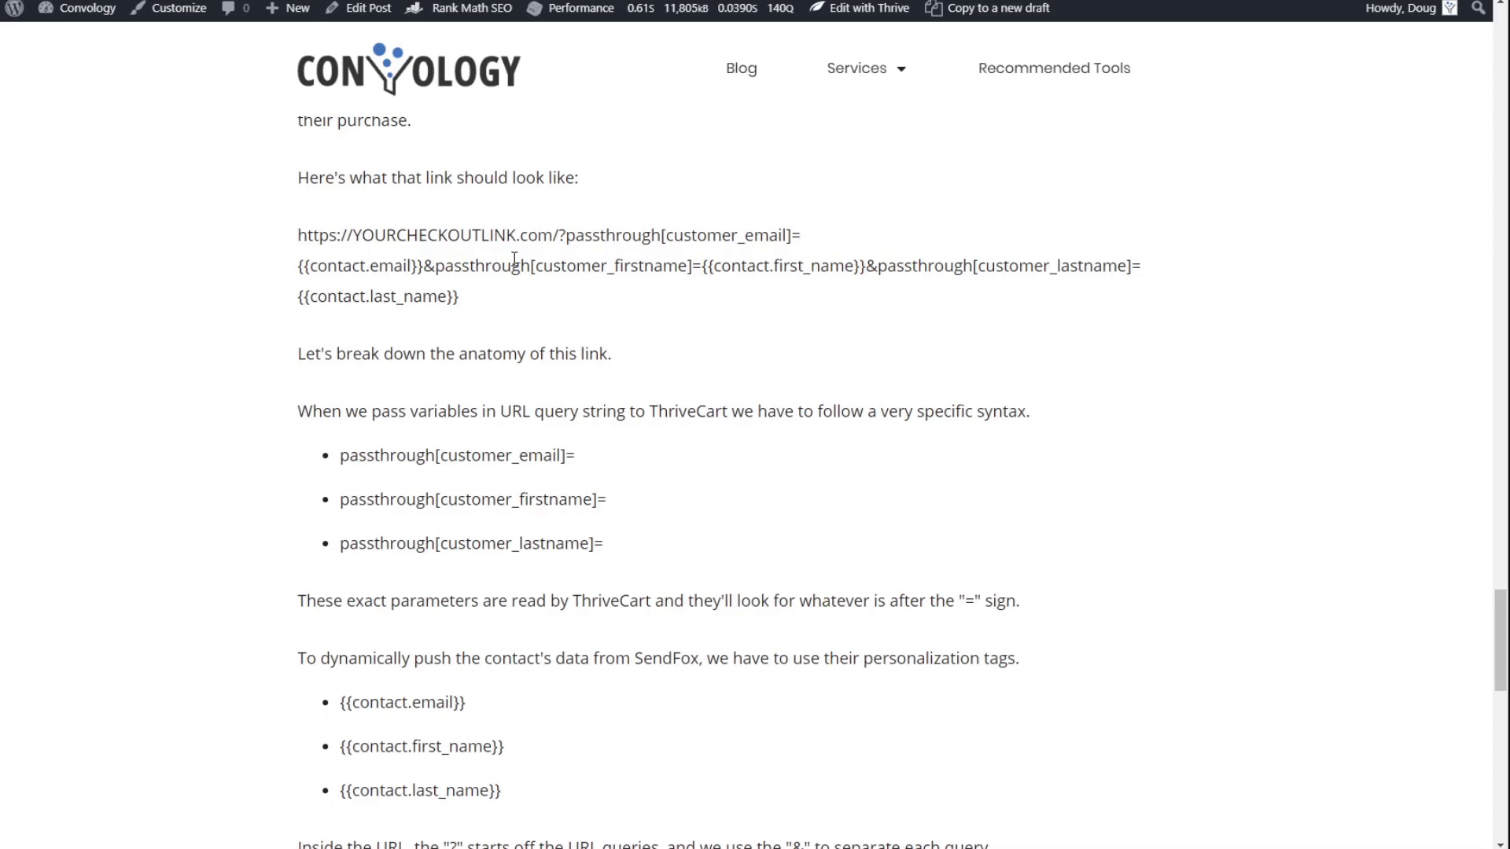
{"action": "double_click", "coordinate": [561, 236]}
{"action": "double_click", "coordinate": [429, 266]}
{"action": "double_click", "coordinate": [870, 265]}
{"action": "left_click_drag", "start_coordinate": [852, 293], "coordinate": [525, 229]}
{"action": "left_click", "coordinate": [353, 236]}
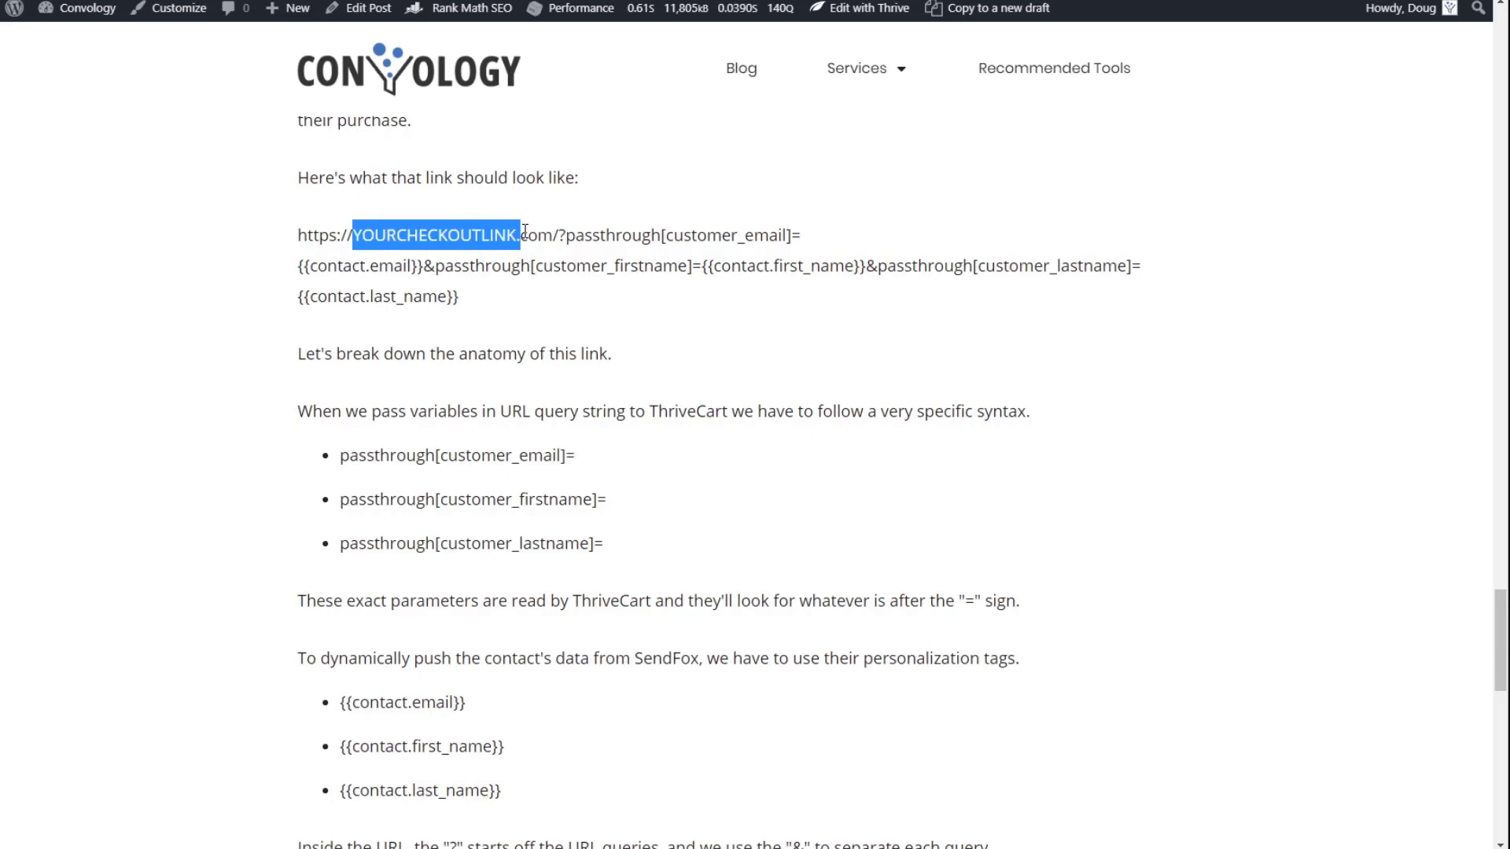
{"action": "left_click_drag", "start_coordinate": [472, 297], "coordinate": [558, 232]}
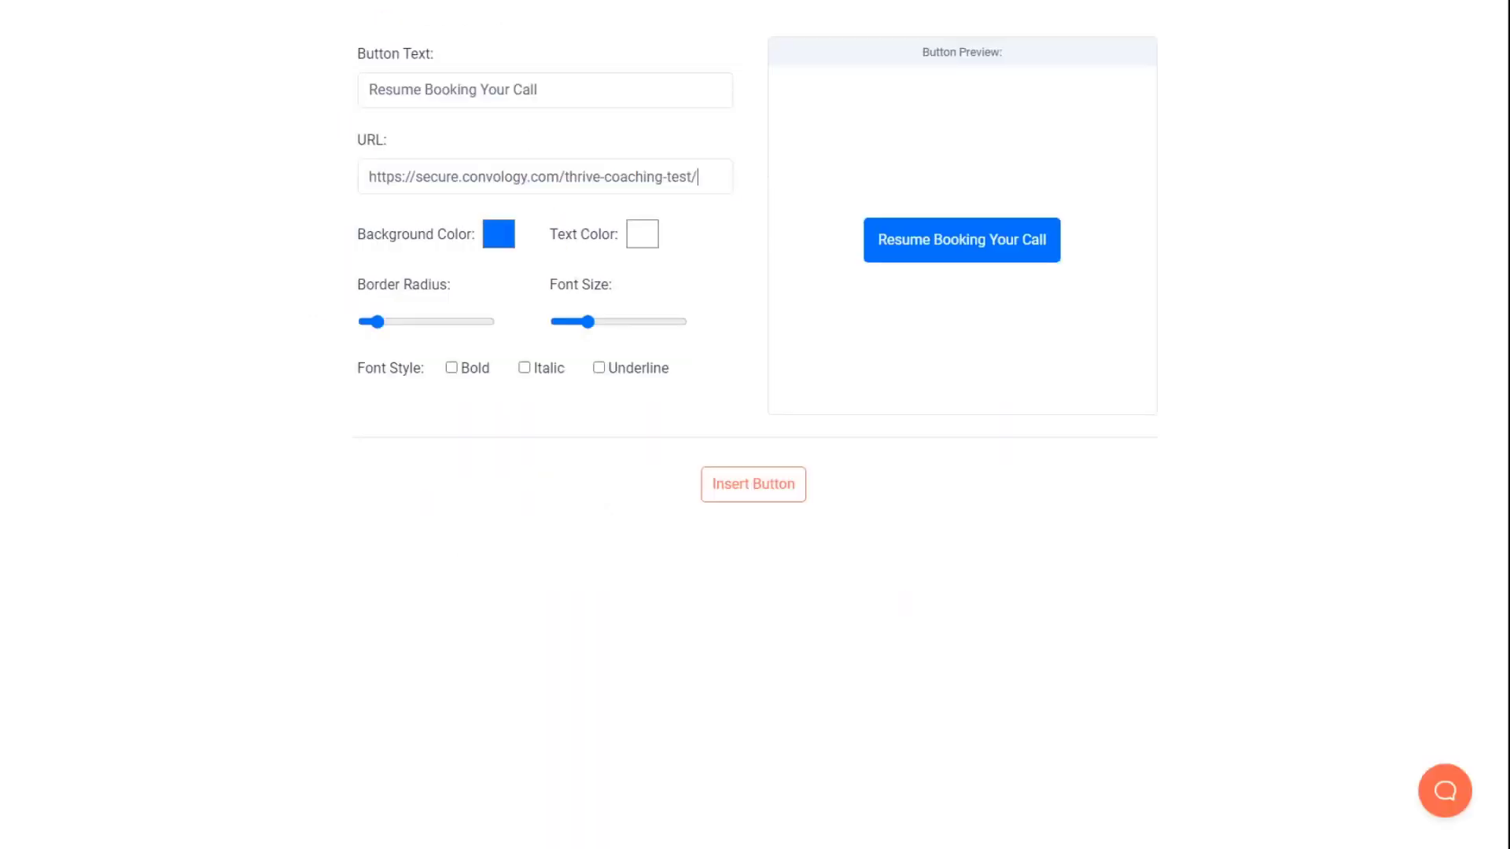
Step: Append the passthrough query string to the button's checkout URL and insert the button
{"action": "left_click", "coordinate": [626, 181]}
{"action": "key", "text": "ctrl+v"}
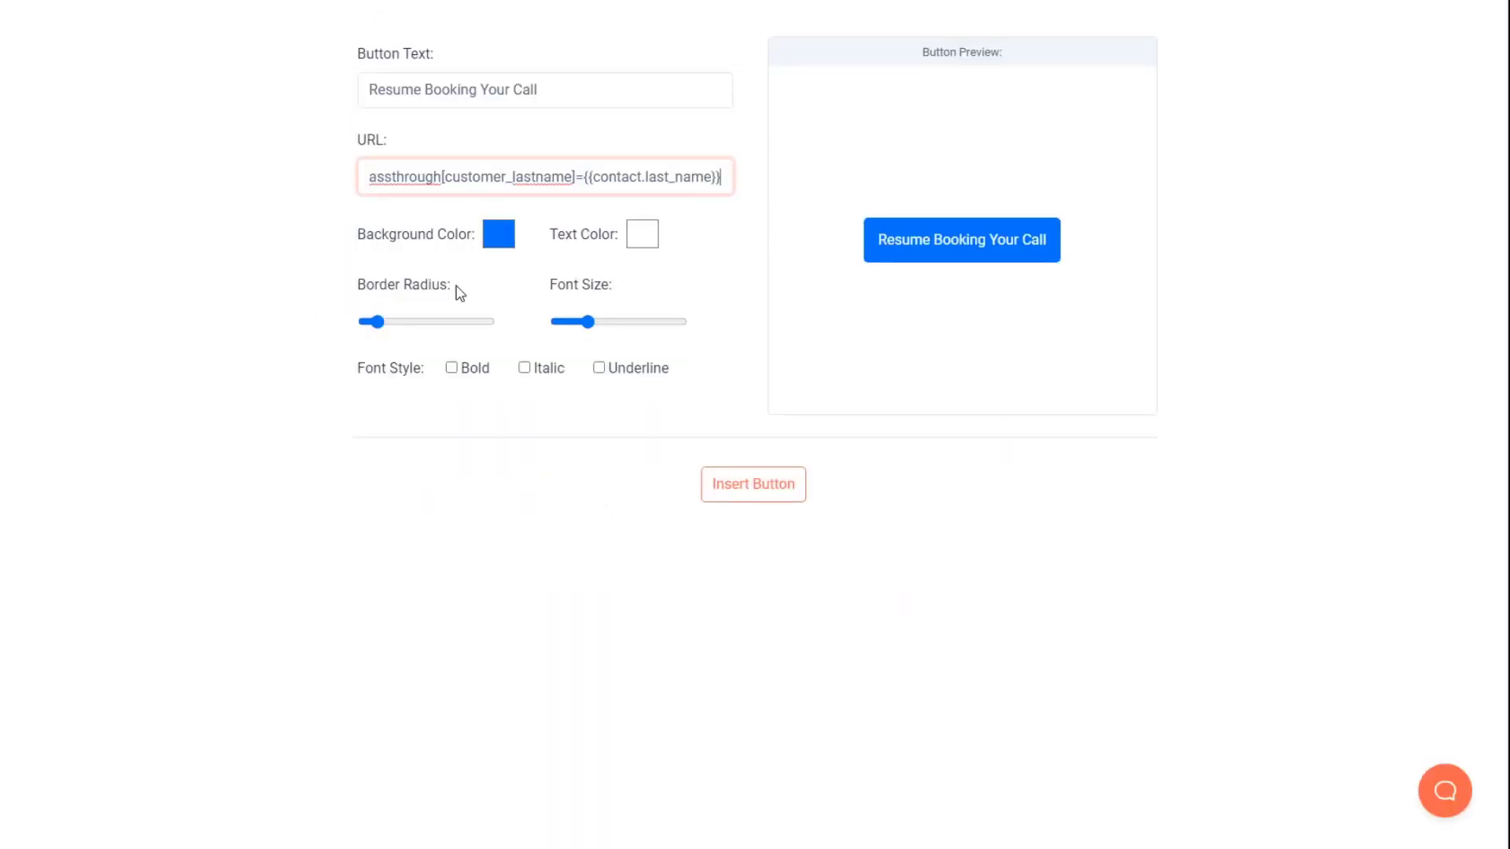
{"action": "left_click", "coordinate": [744, 496]}
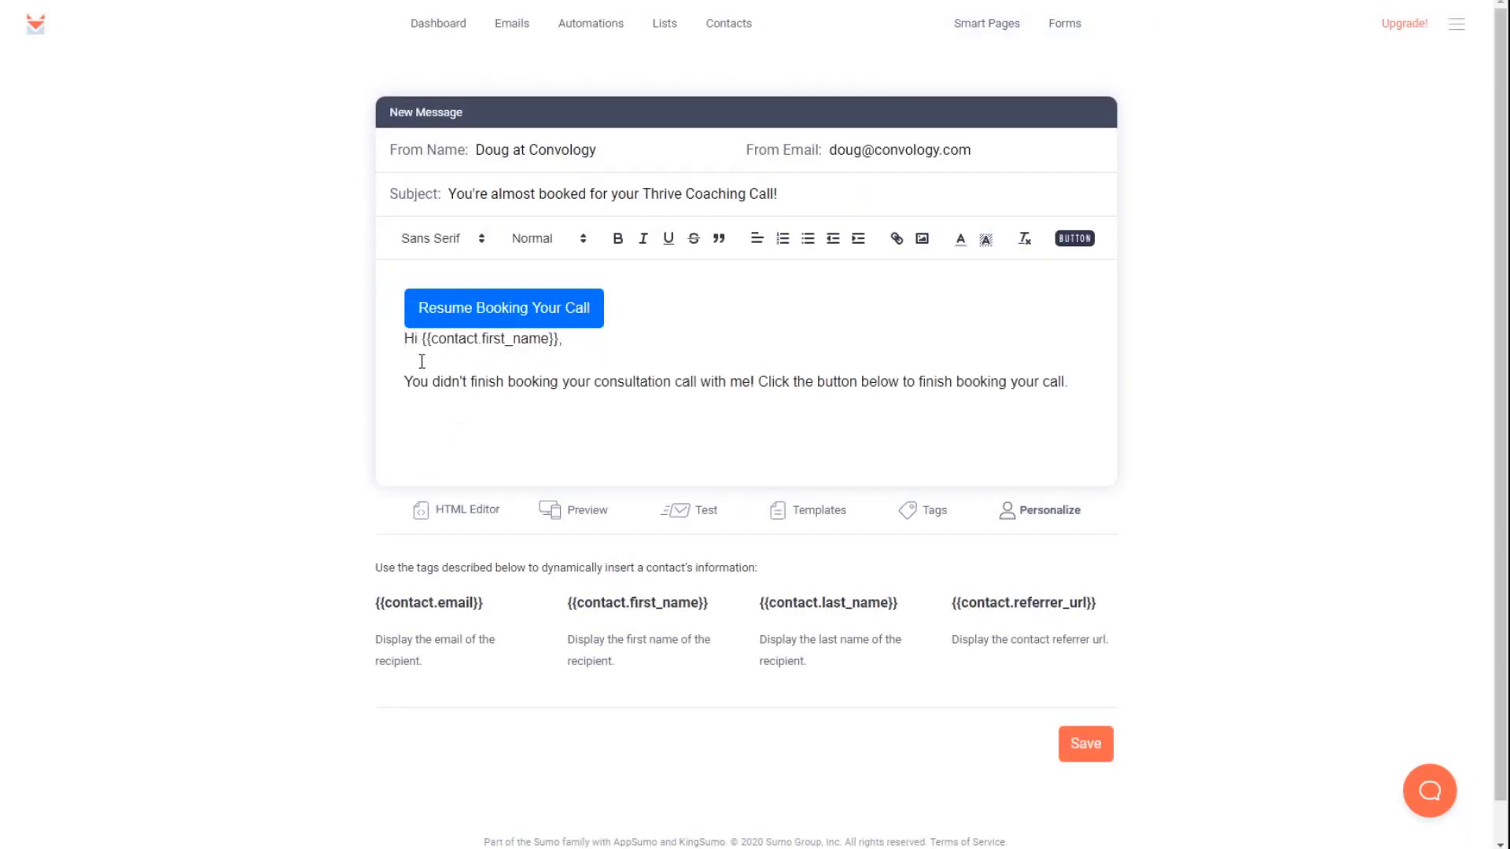
Step: Move the greeting and reminder text above the Resume Booking Your Call button
{"action": "left_click_drag", "start_coordinate": [1094, 401], "coordinate": [394, 337]}
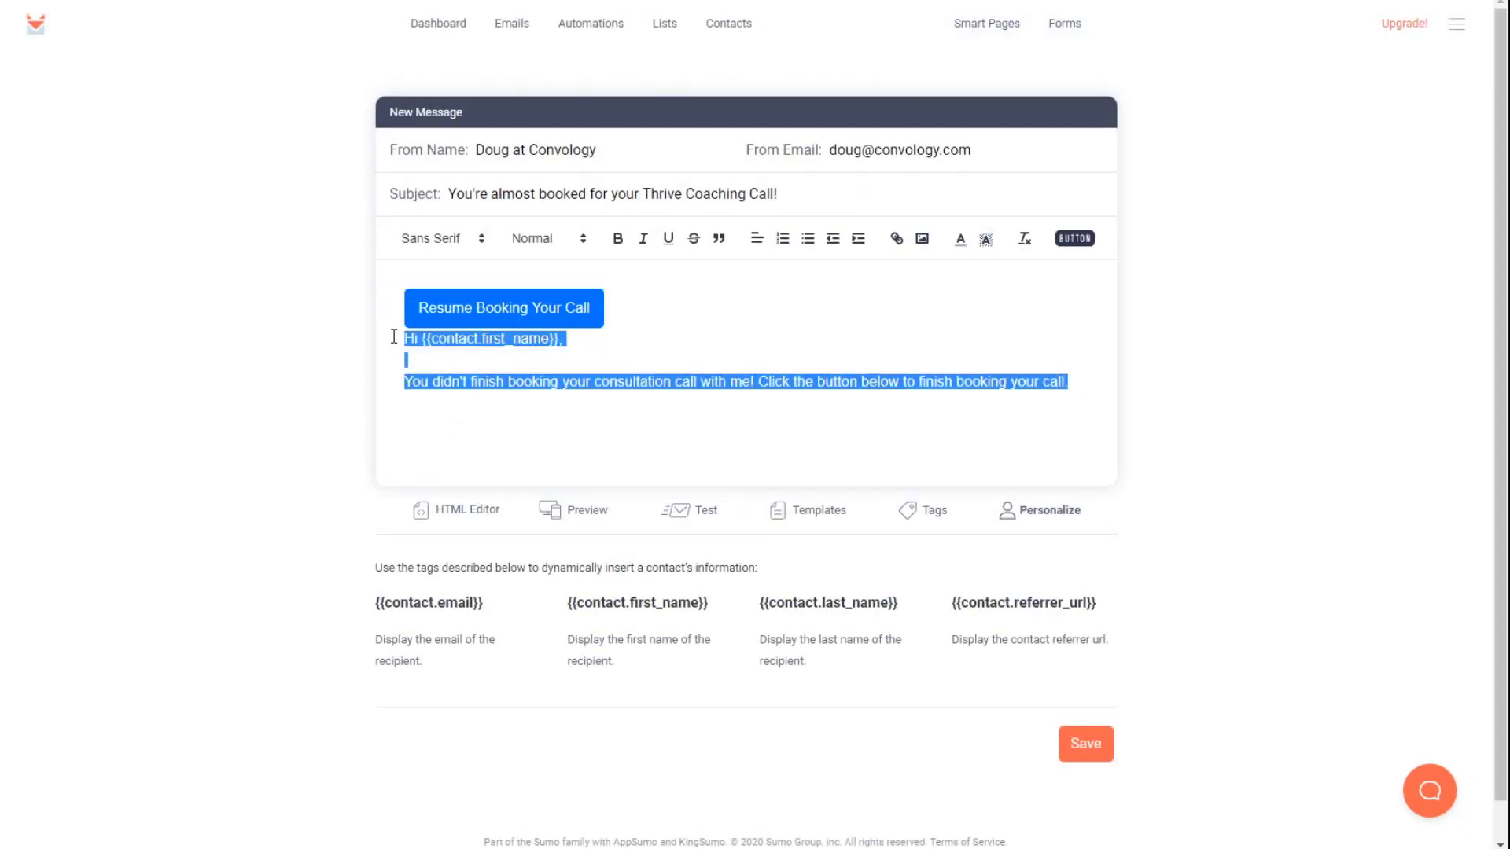
{"action": "key", "text": "BackSpace"}
{"action": "key", "text": "Return"}
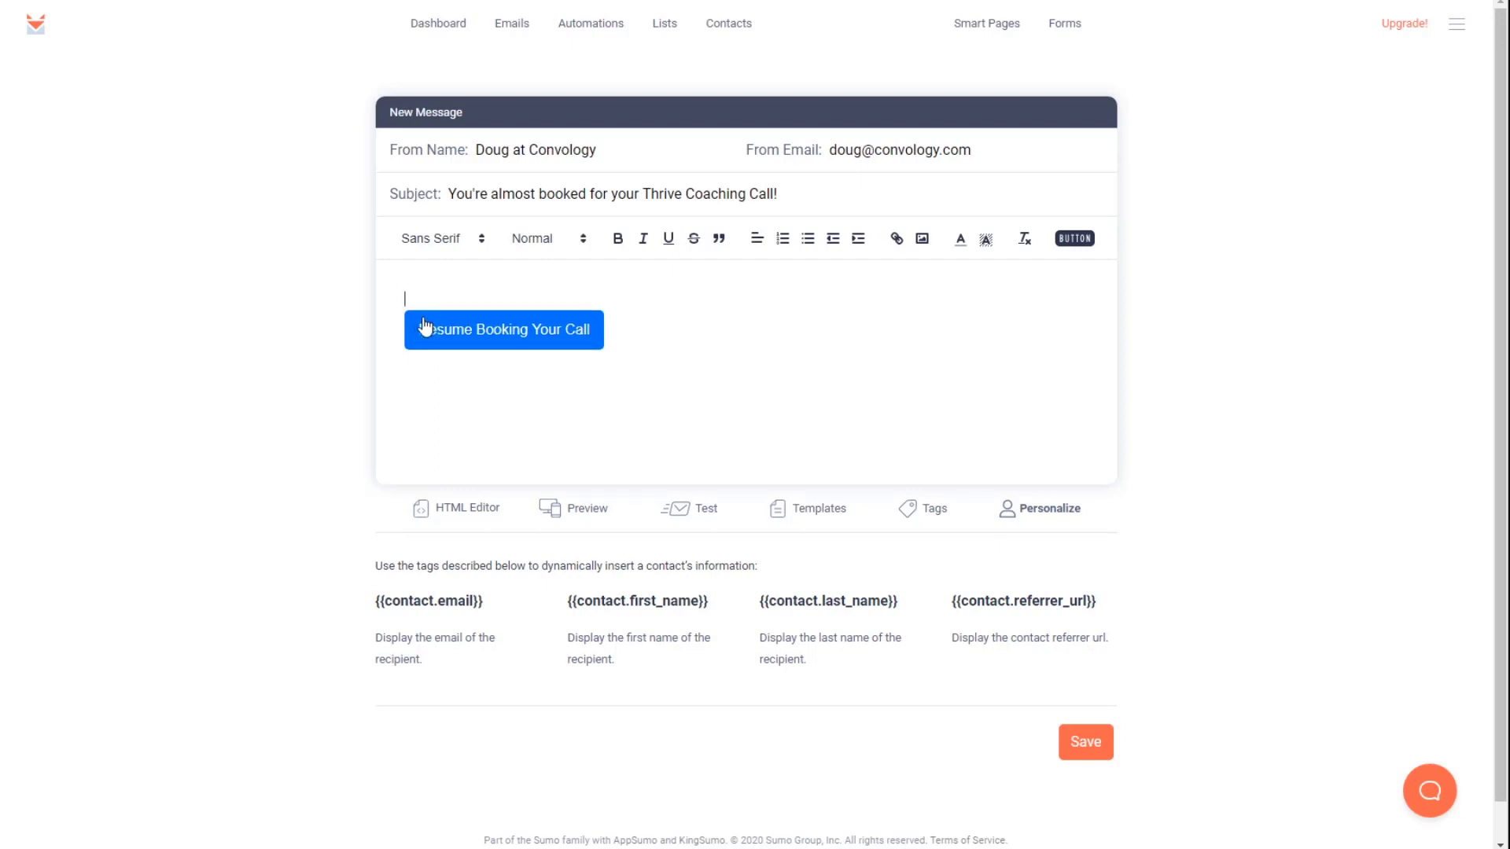
{"action": "key", "text": "Return"}
{"action": "key", "text": "ctrl+v"}
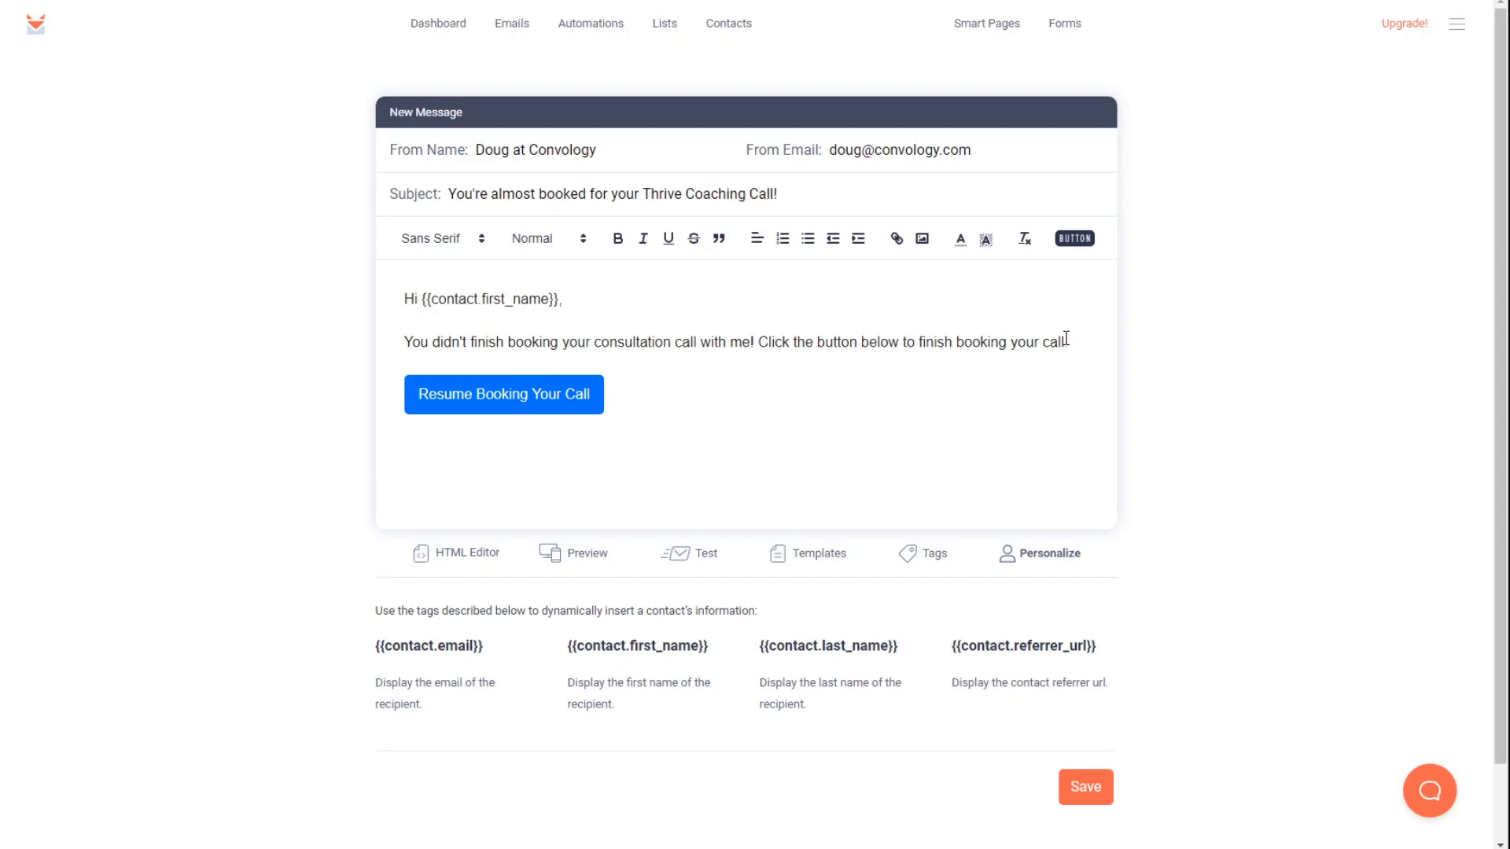
Step: Save the abandonment email
{"action": "left_click", "coordinate": [1096, 798]}
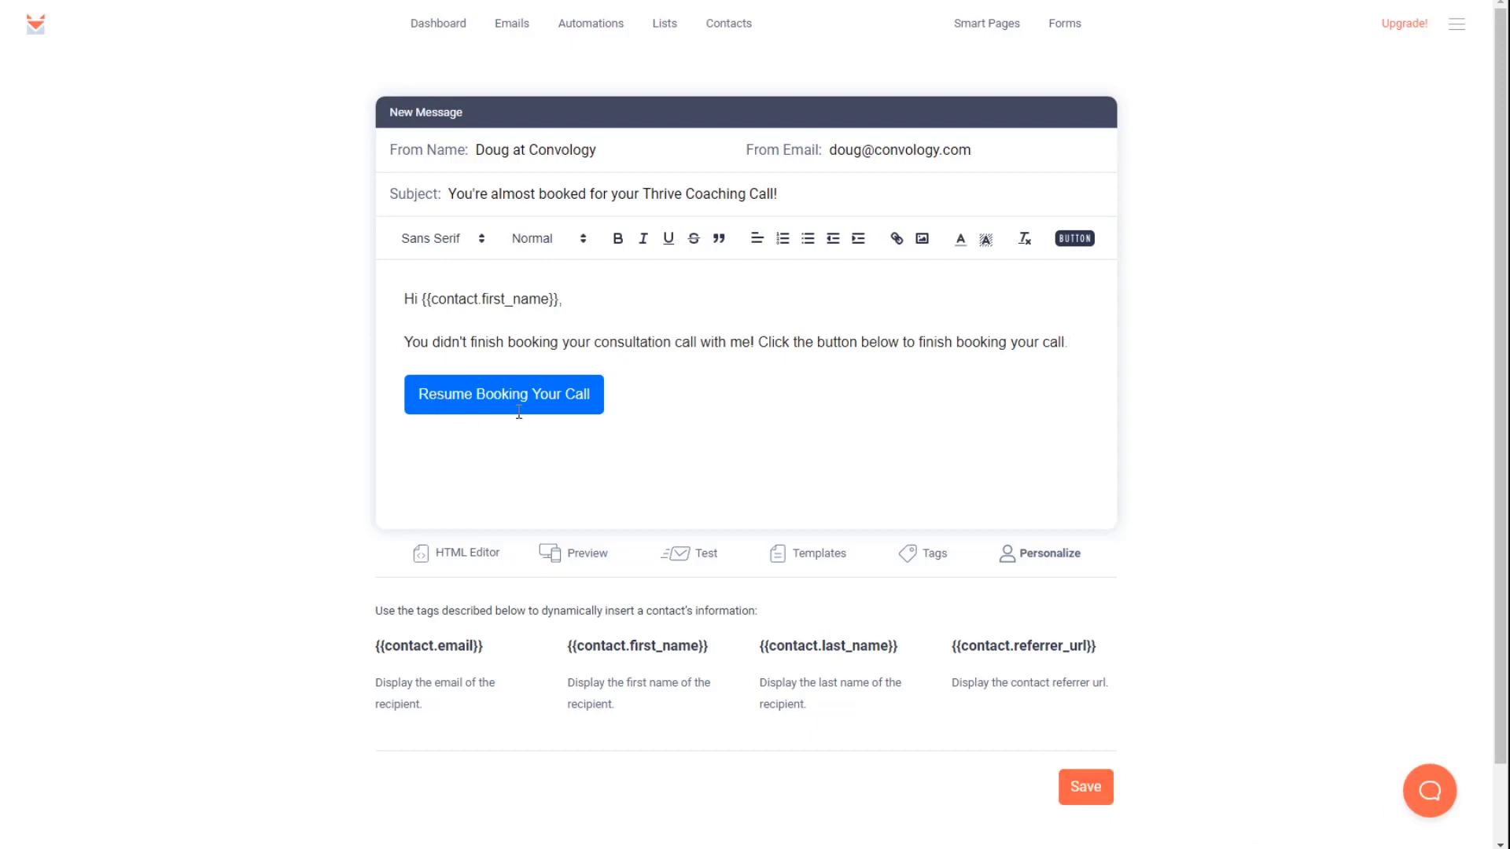